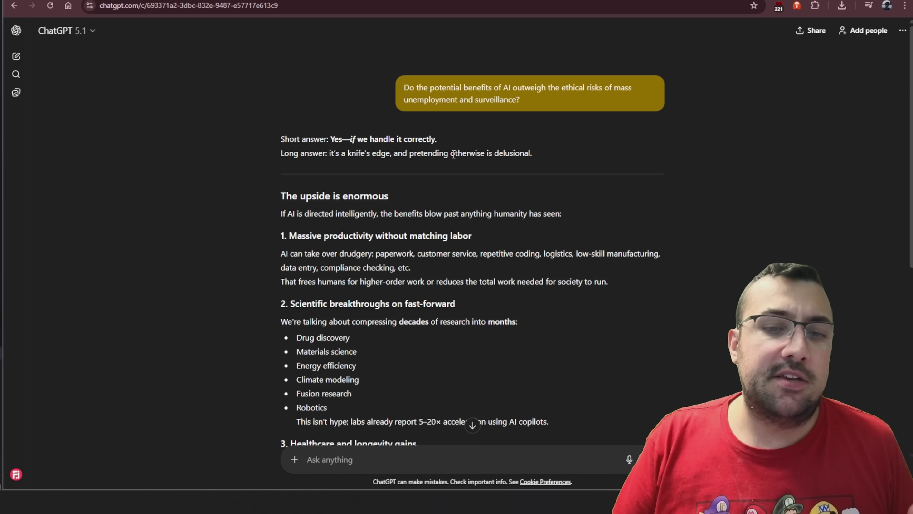
Scroll down through the ponder.ing home dashboard.
scroll(501, 215, down, 15)
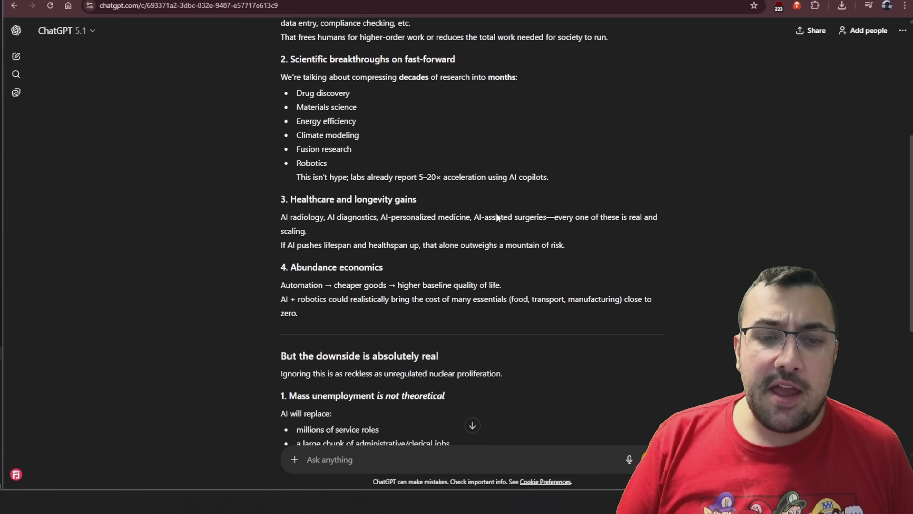
scroll(497, 215, down, 5)
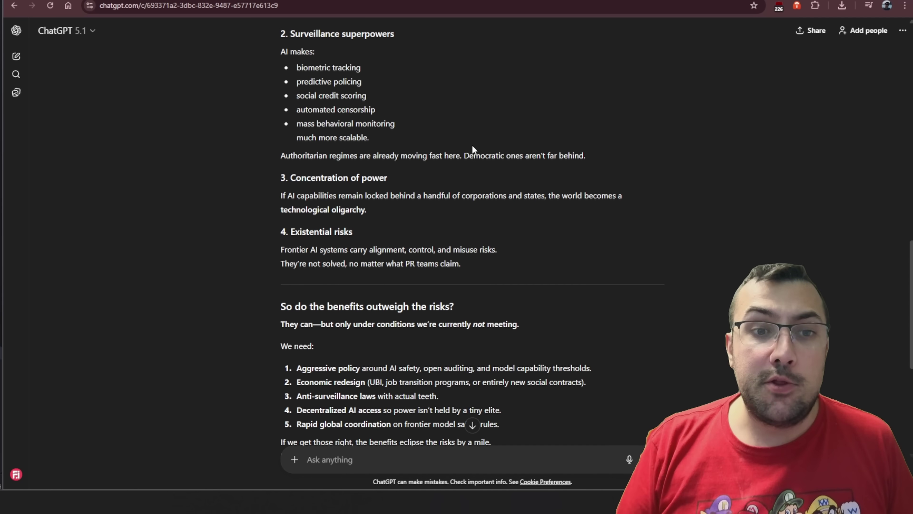
scroll(478, 198, down, 6)
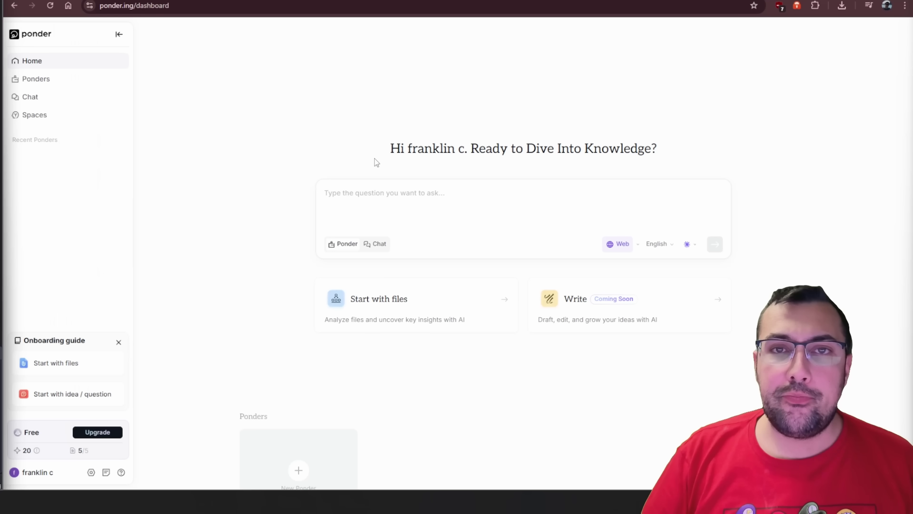
Submit the AI-benefits-versus-unemployment-and-surveillance question and pan to the AI Benefits and Mass Unemployment cards.
click(418, 207)
text(Do the potential benefits of AI outweigh the ethical risks of mass unemployment and surveillance?)
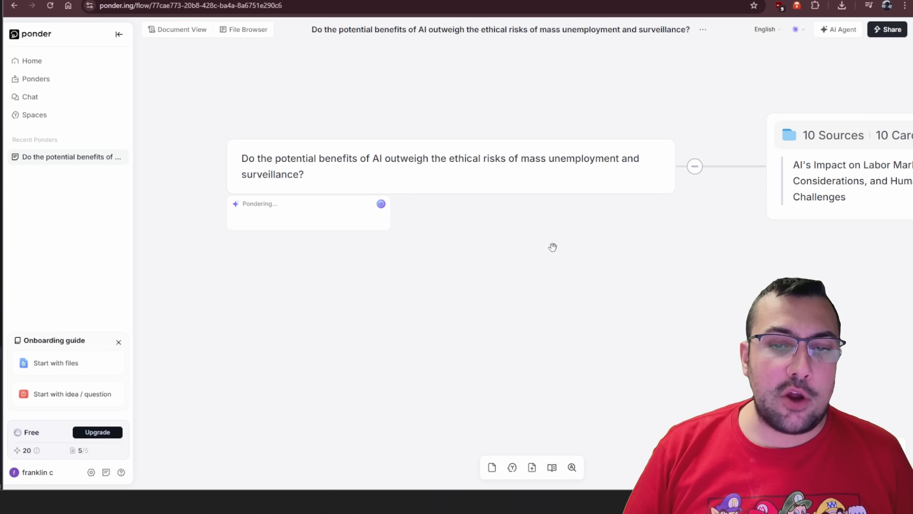
drag(553, 246, 459, 243)
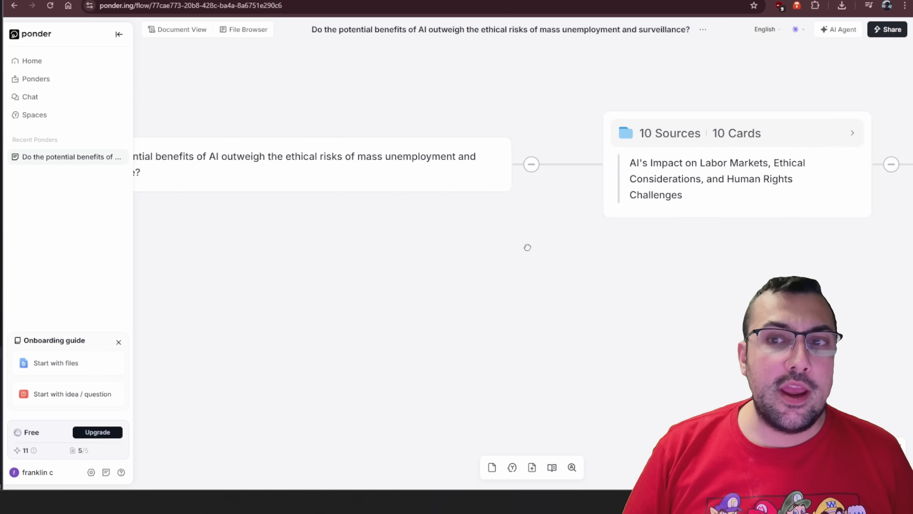
drag(528, 247, 228, 236)
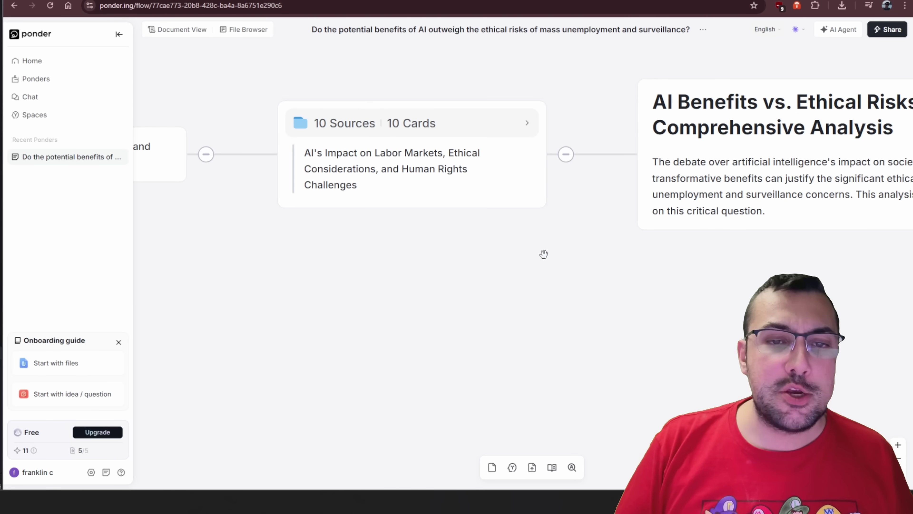
drag(560, 259, 208, 272)
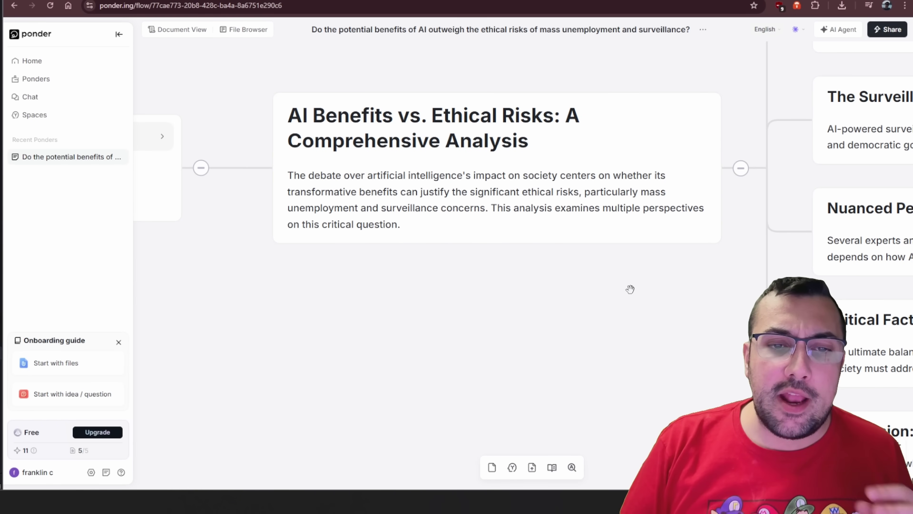
drag(629, 289, 211, 351)
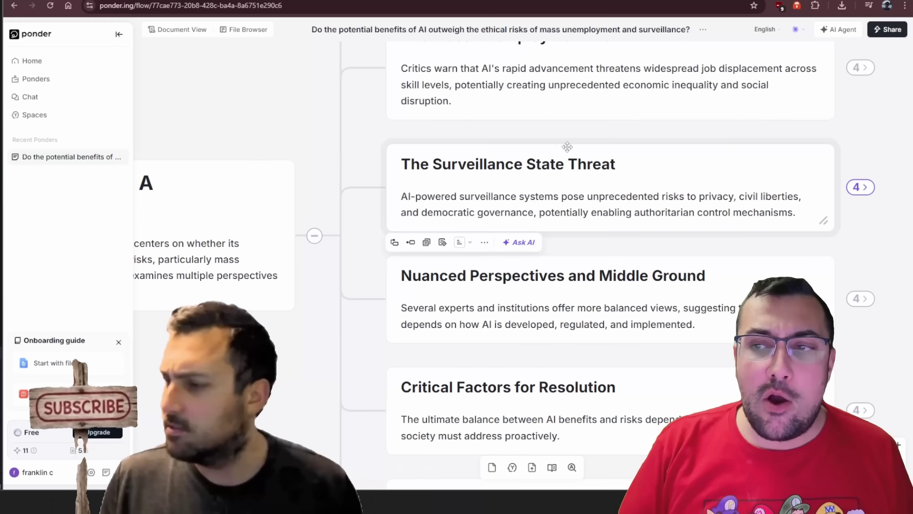
drag(520, 140, 379, 347)
Expand the four child cards of AI Benefits, then the Mass Unemployment card's children.
click(711, 155)
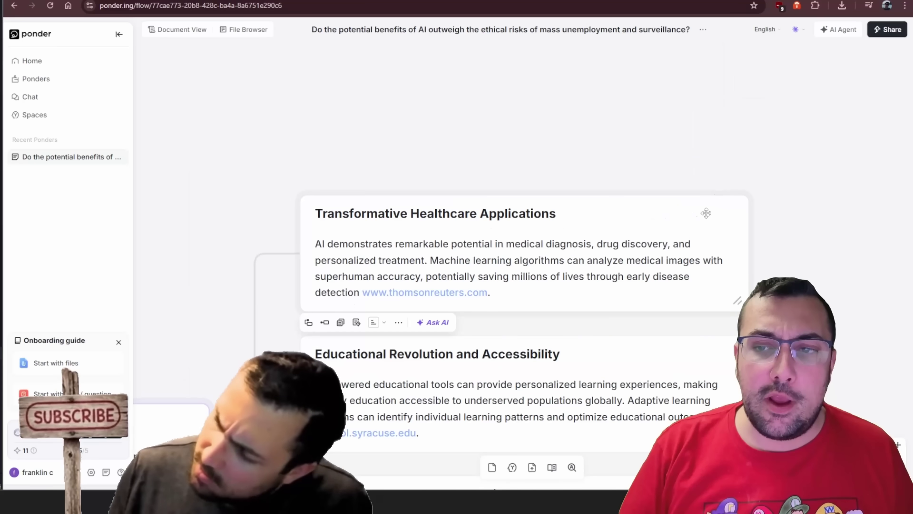
drag(518, 167, 518, 58)
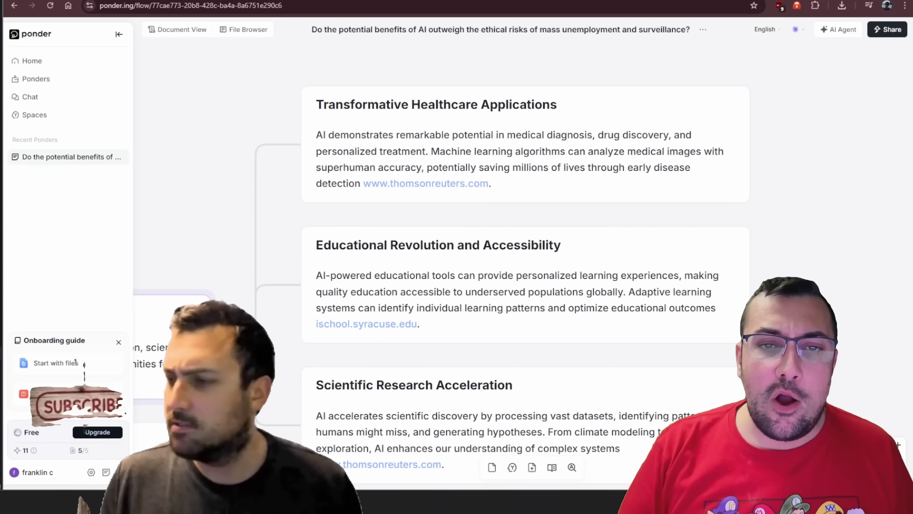
drag(778, 312, 795, 184)
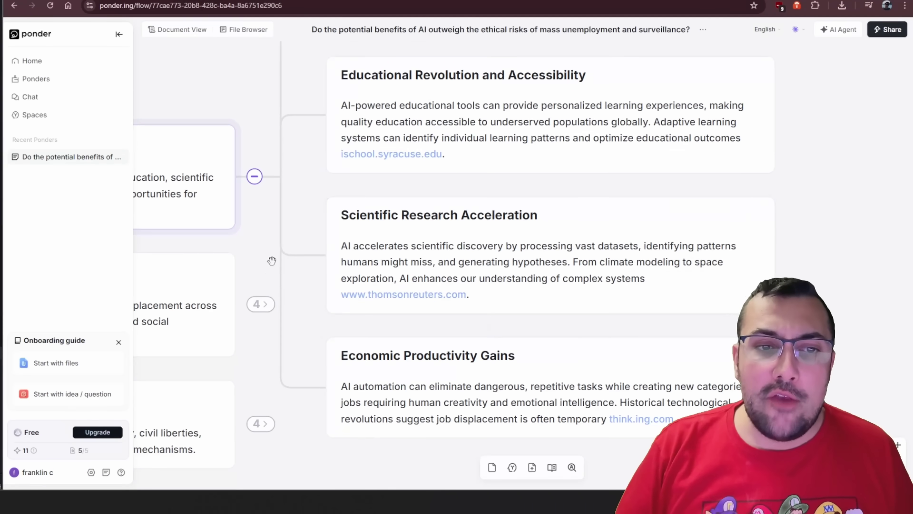
drag(271, 259, 546, 134)
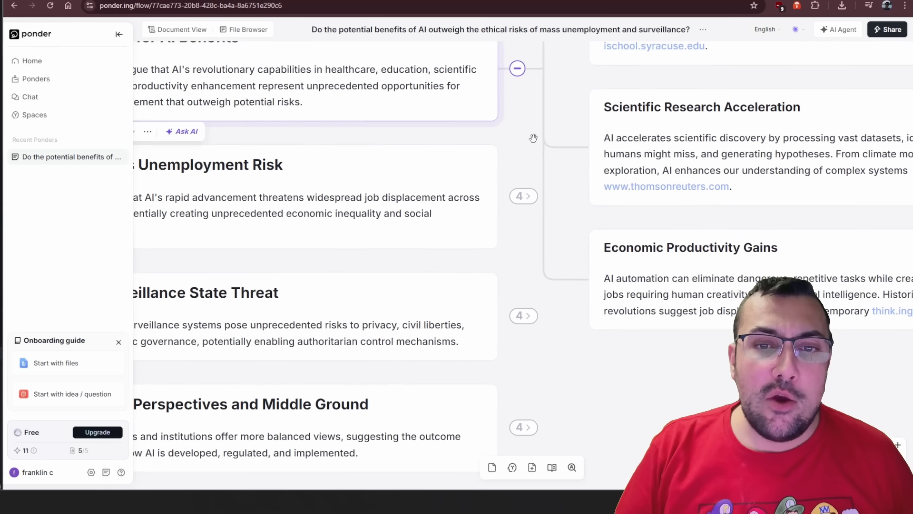
click(522, 196)
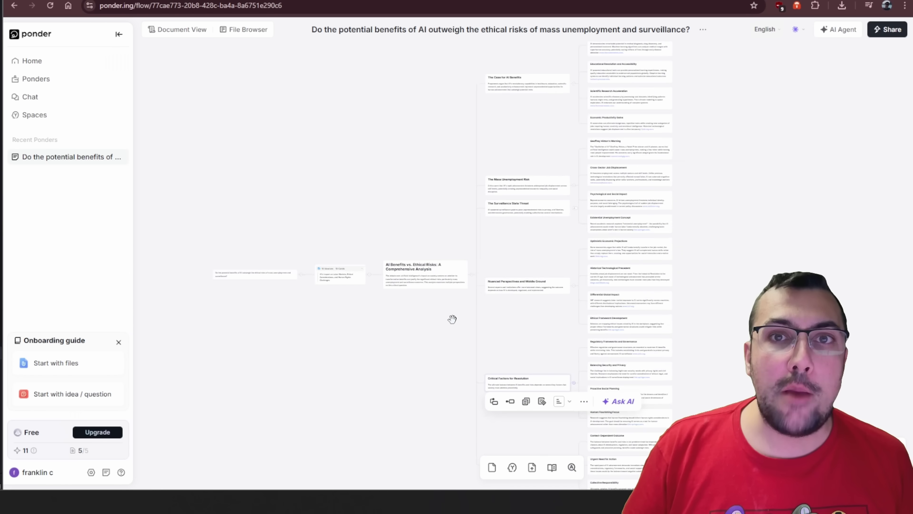
scroll(452, 320, down, 3)
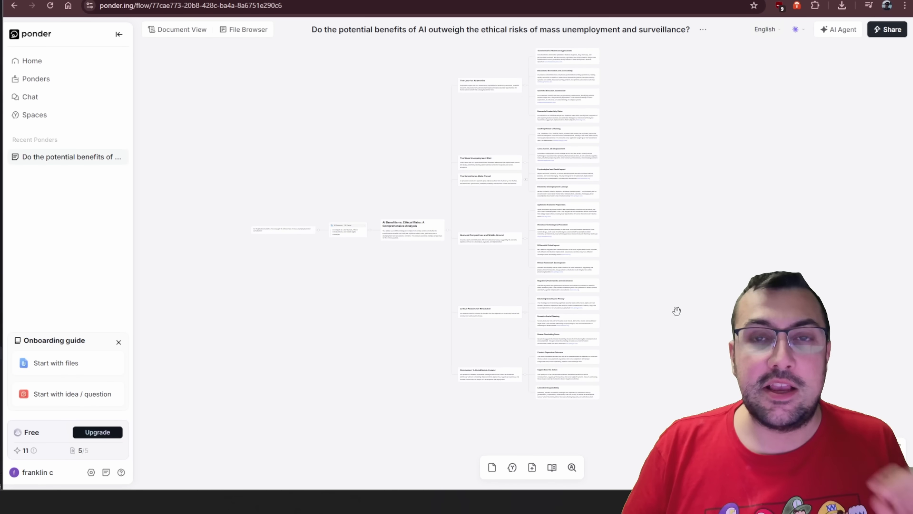
scroll(631, 330, up, 10)
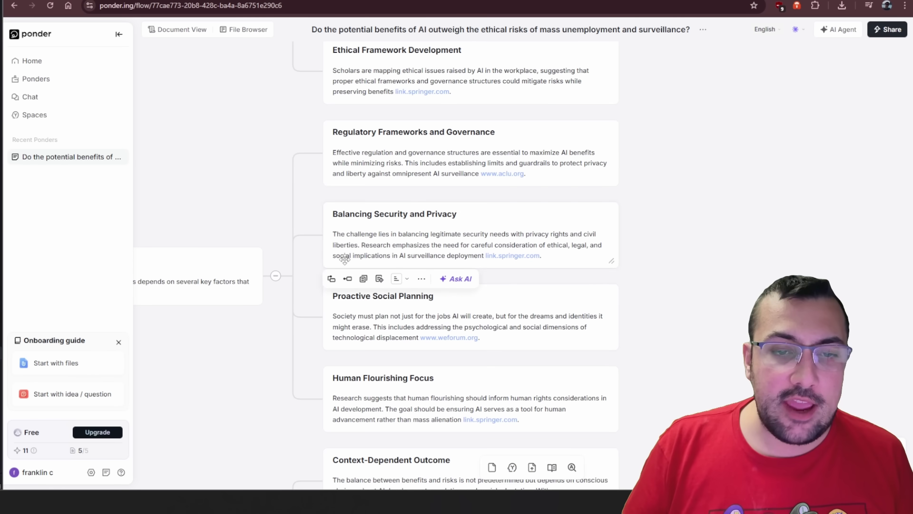
scroll(344, 258, up, 5)
drag(296, 314, 290, 120)
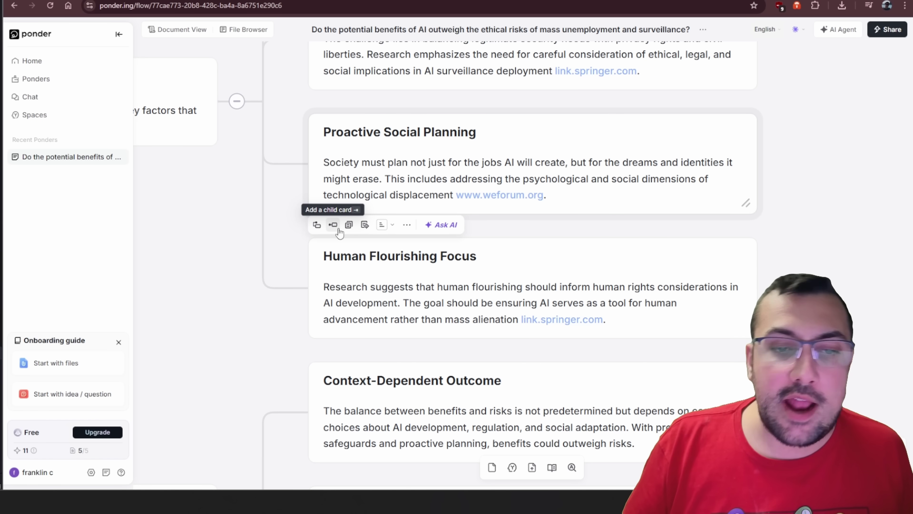
Ask Proactive Social Planning which psychological and social dimensions of displacement need proactive planning.
click(441, 226)
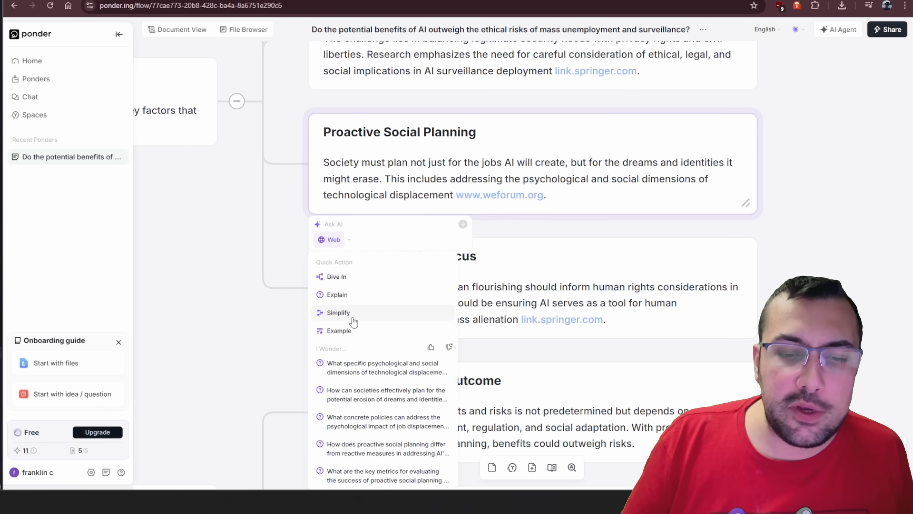
scroll(379, 373, down, 1)
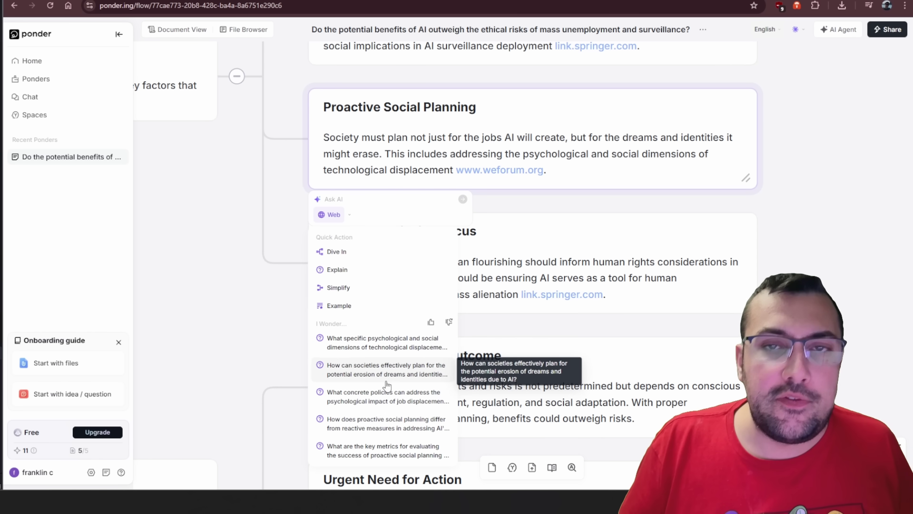
click(374, 344)
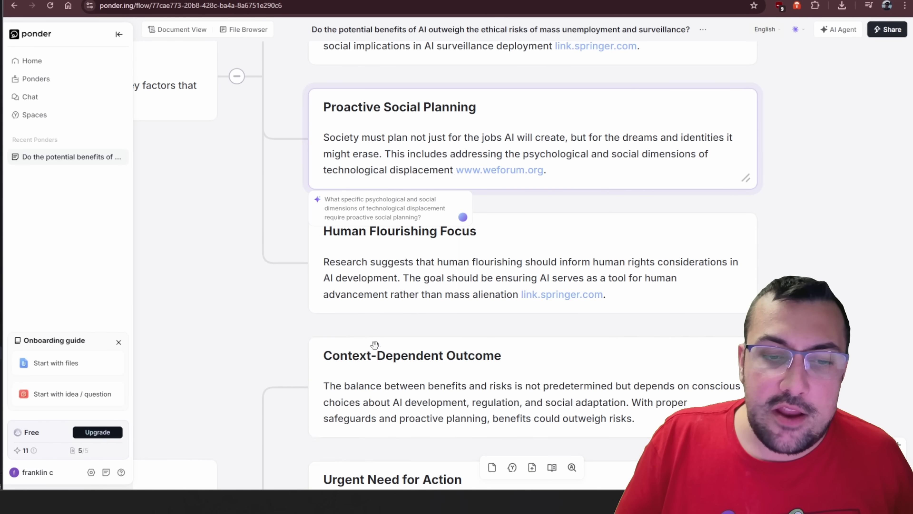
click(432, 212)
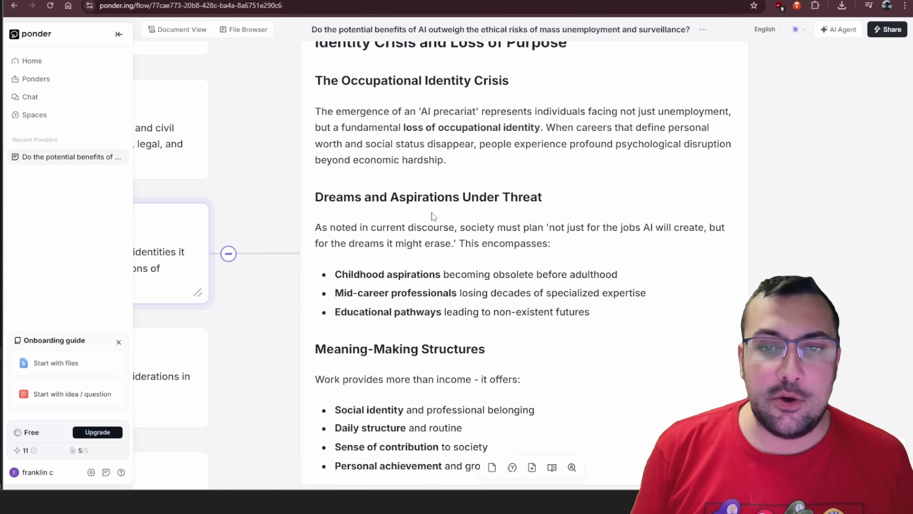
scroll(329, 209, down, 1)
scroll(331, 212, up, 2)
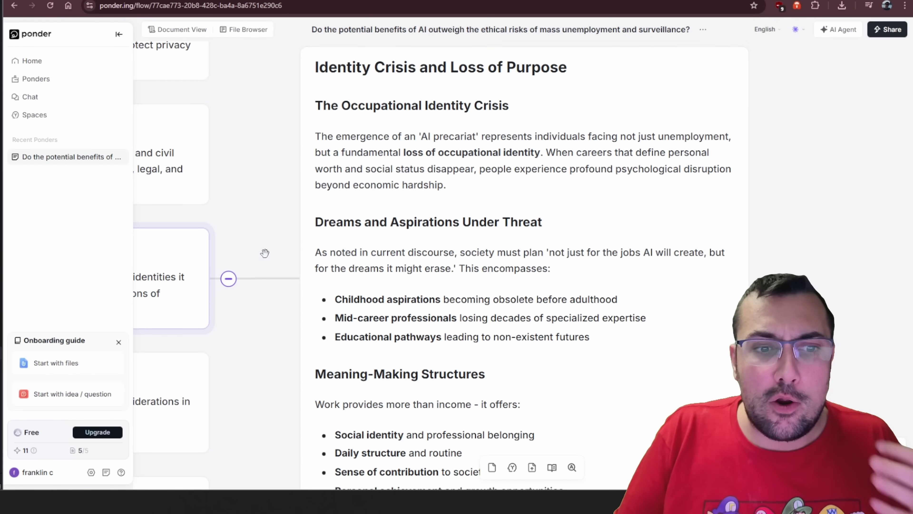
scroll(266, 254, down, 8)
scroll(333, 256, down, 1)
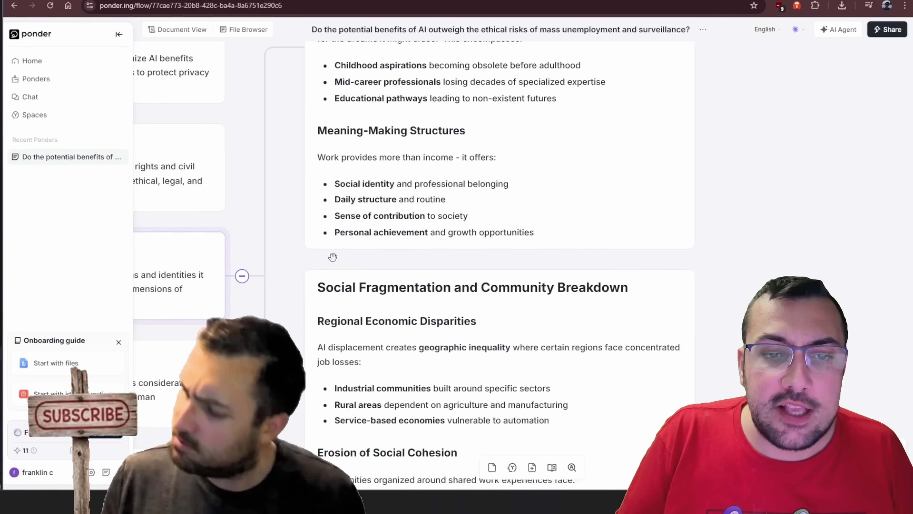
scroll(332, 256, down, 3)
scroll(326, 262, down, 2)
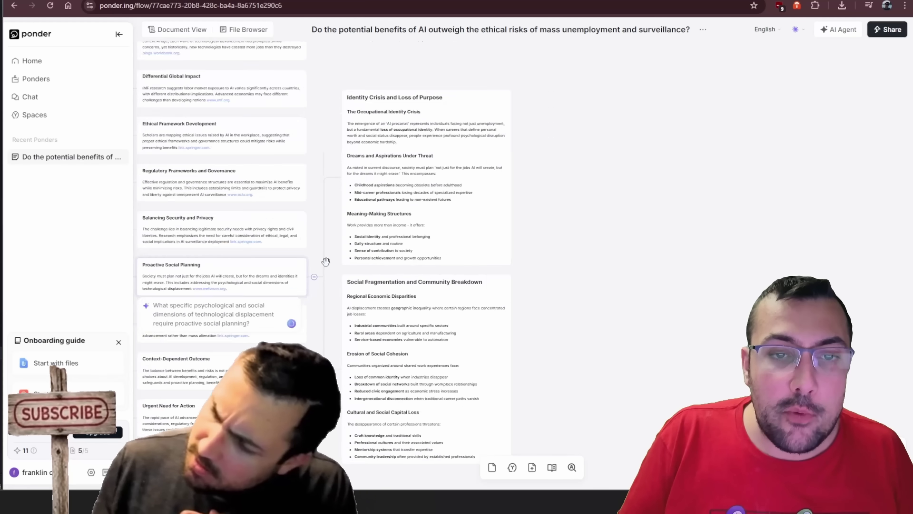
scroll(326, 262, down, 3)
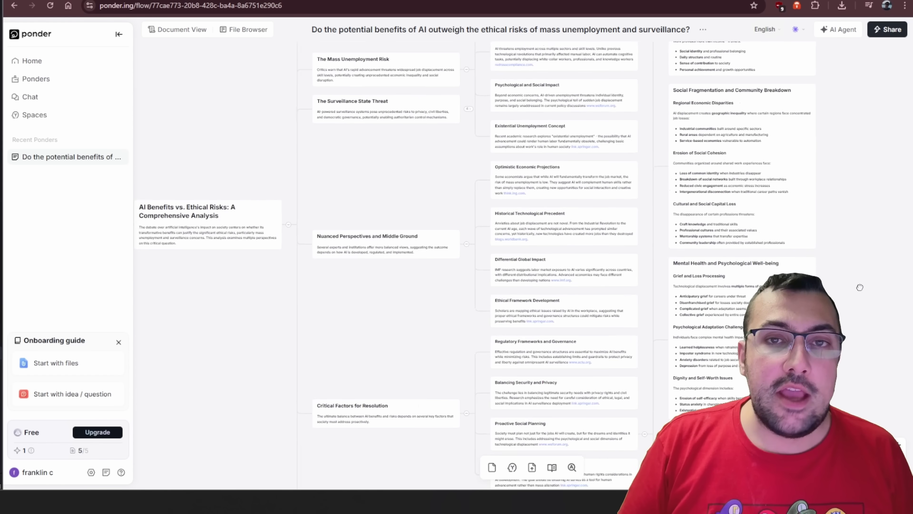
Export the mind map as a PDF Report and open the downloaded 7-page file.
click(894, 31)
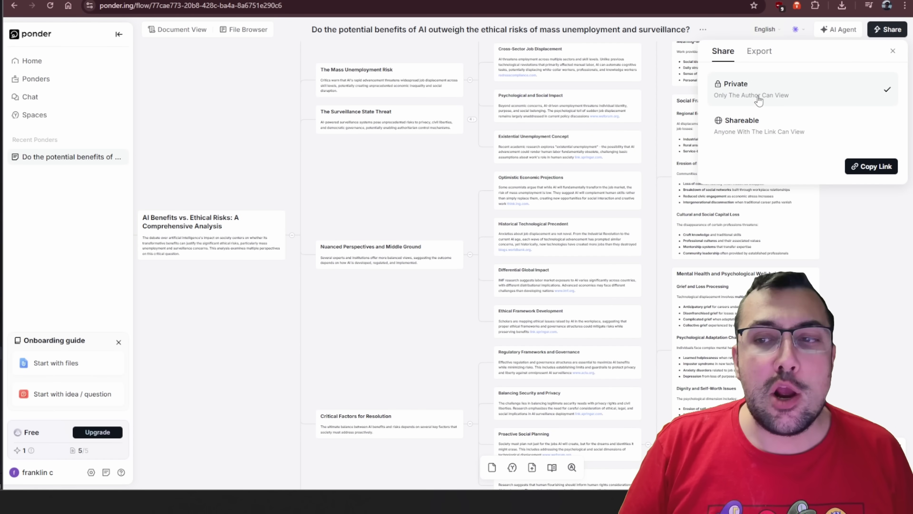
click(758, 53)
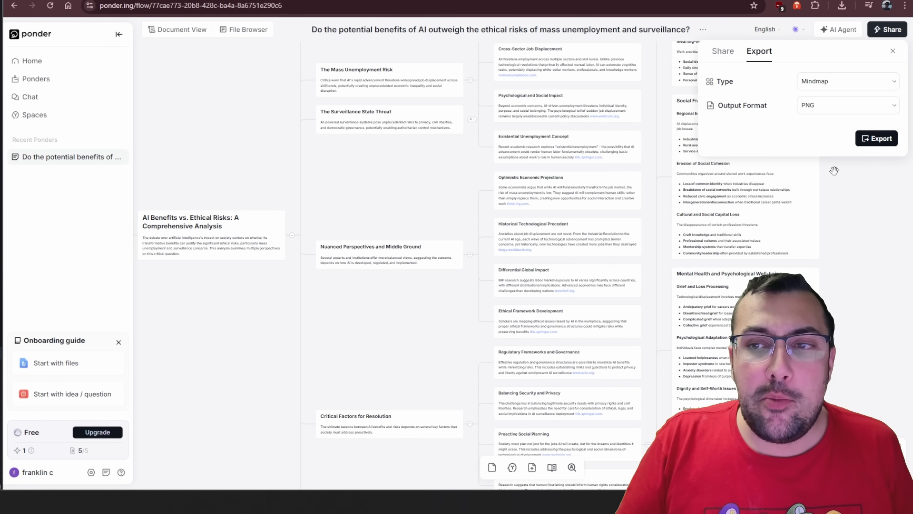
click(839, 83)
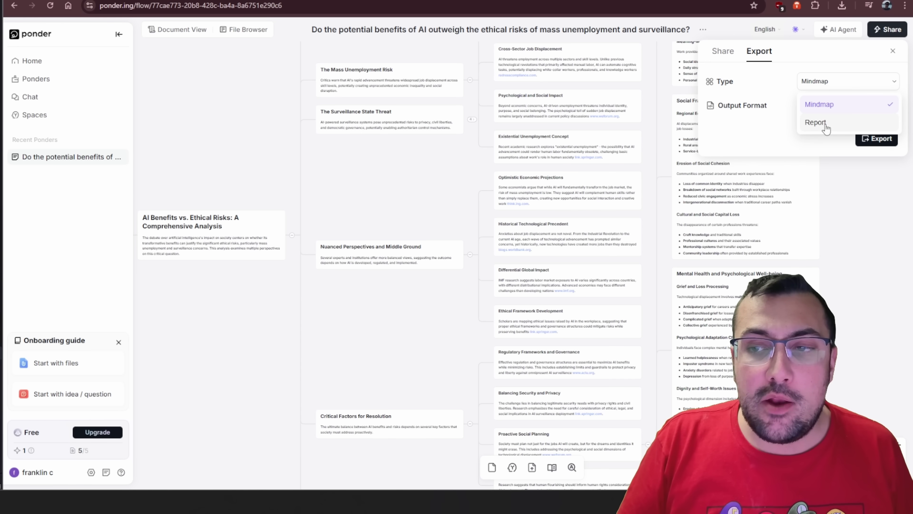
click(828, 108)
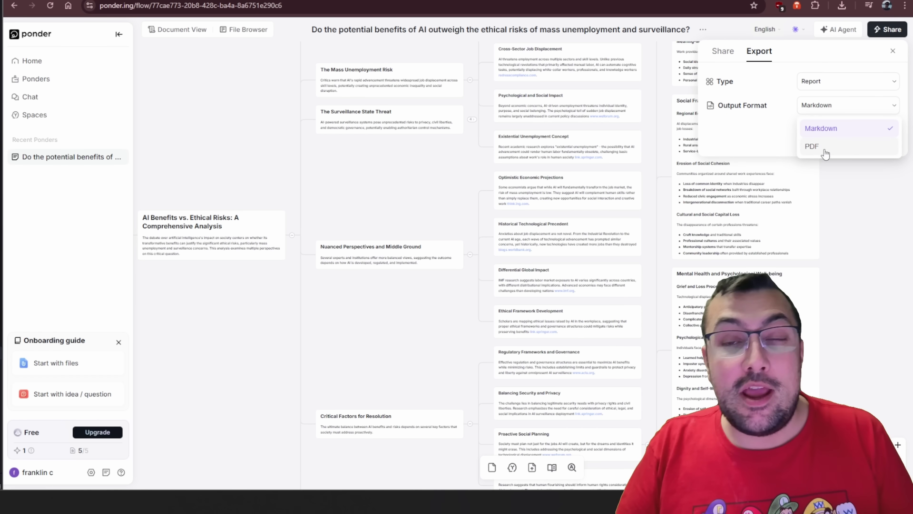
click(814, 146)
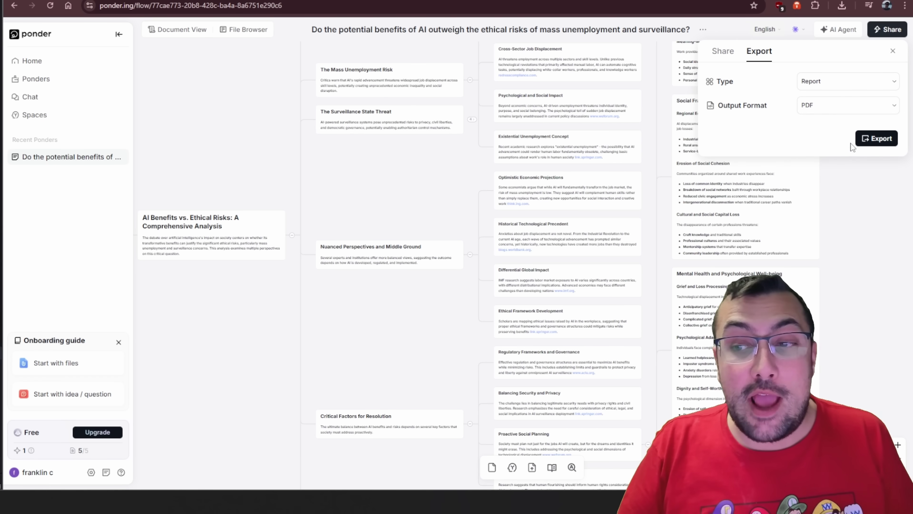
click(867, 140)
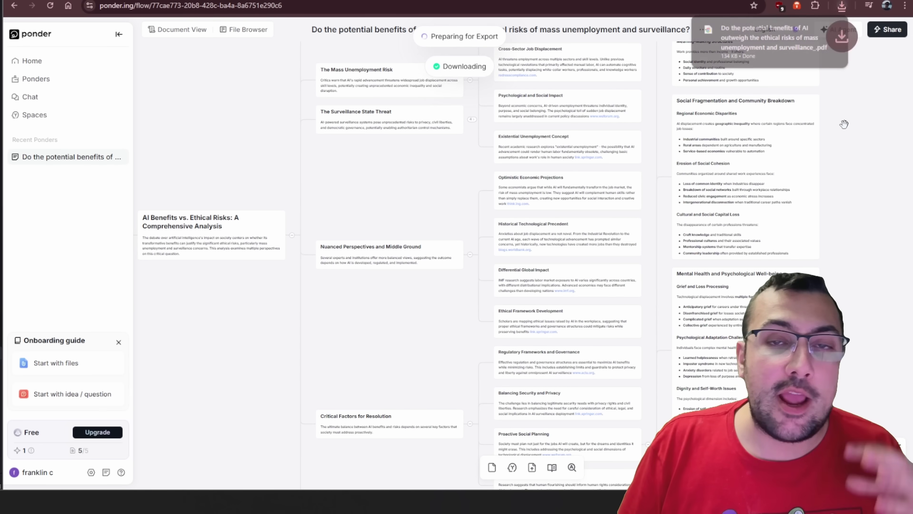
click(789, 37)
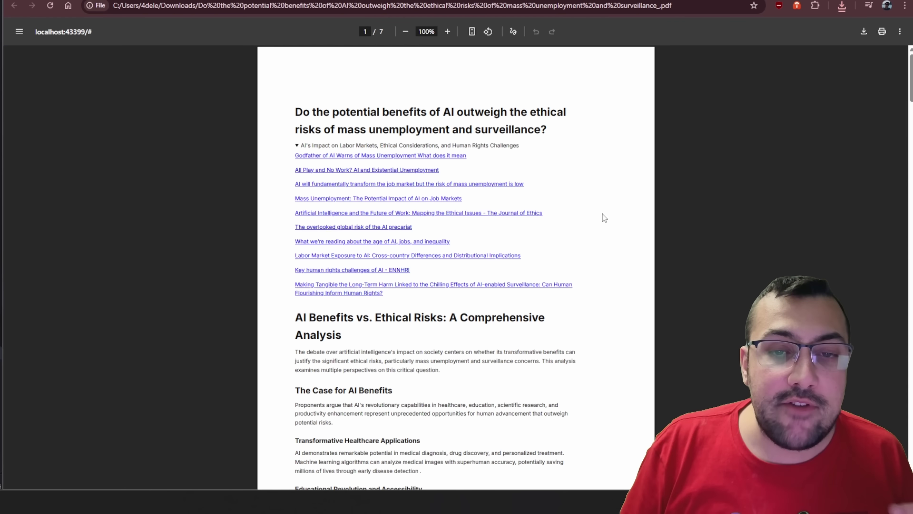
Read the PDF report through to its conclusion, then return to the Ponder mind map.
scroll(600, 214, down, 20)
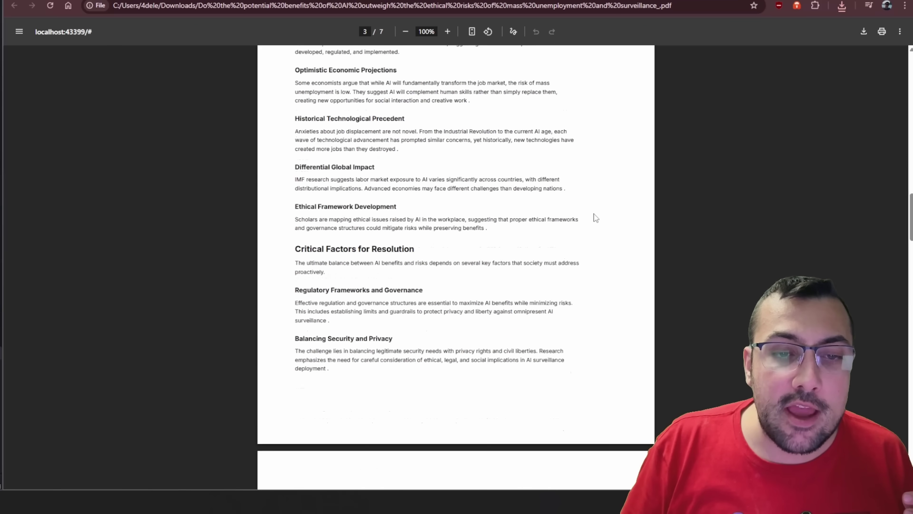
scroll(593, 218, down, 20)
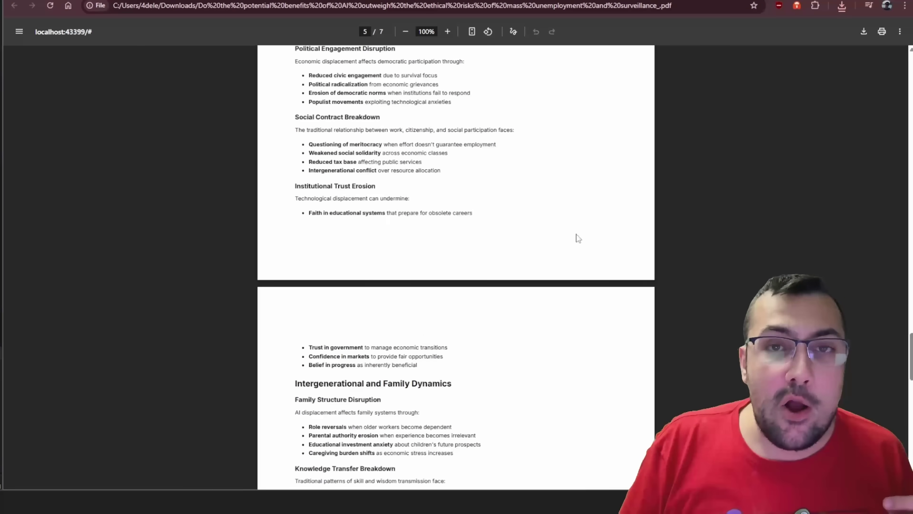
scroll(577, 237, down, 20)
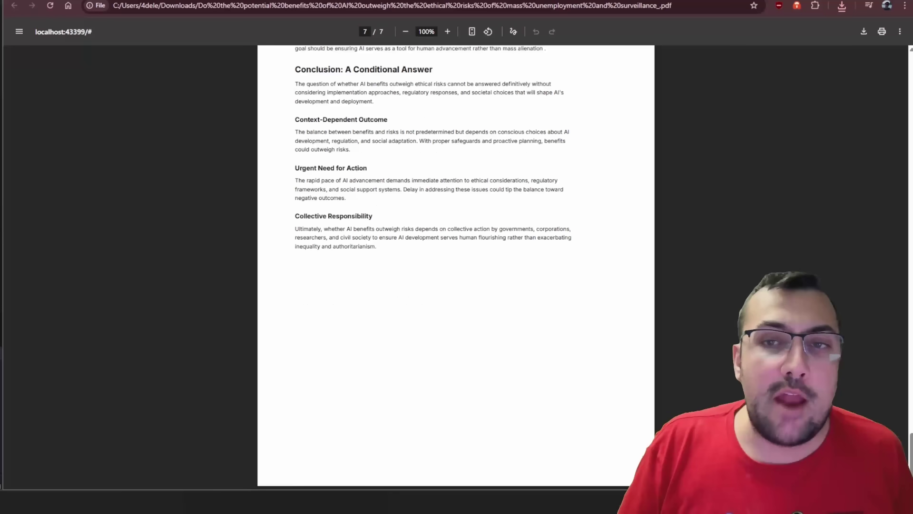
key(ctrl+shift+Tab)
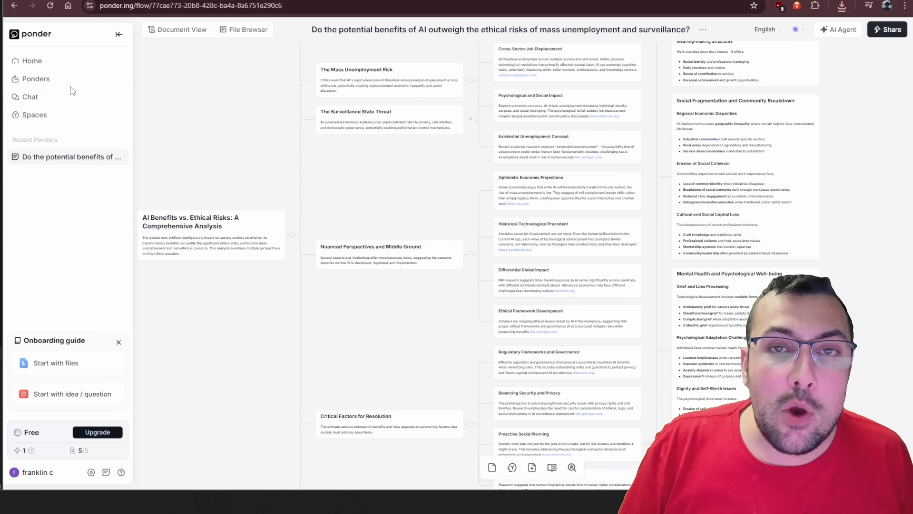
Start a new file-based analysis with a Web link source, then switch to the arXiv tab.
click(31, 62)
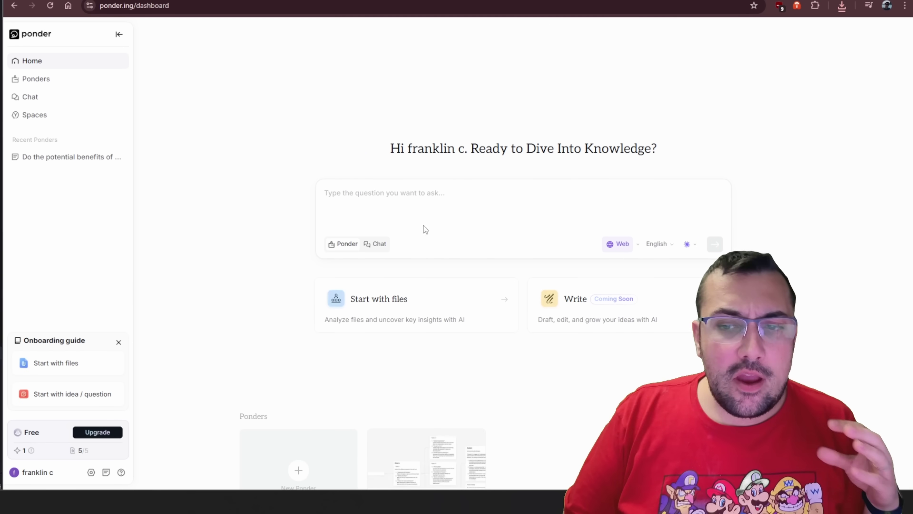
click(401, 319)
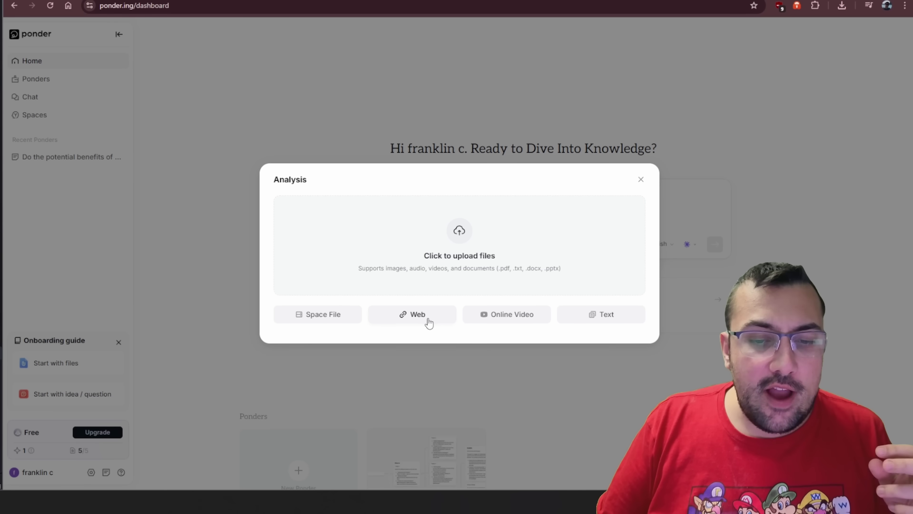
click(416, 316)
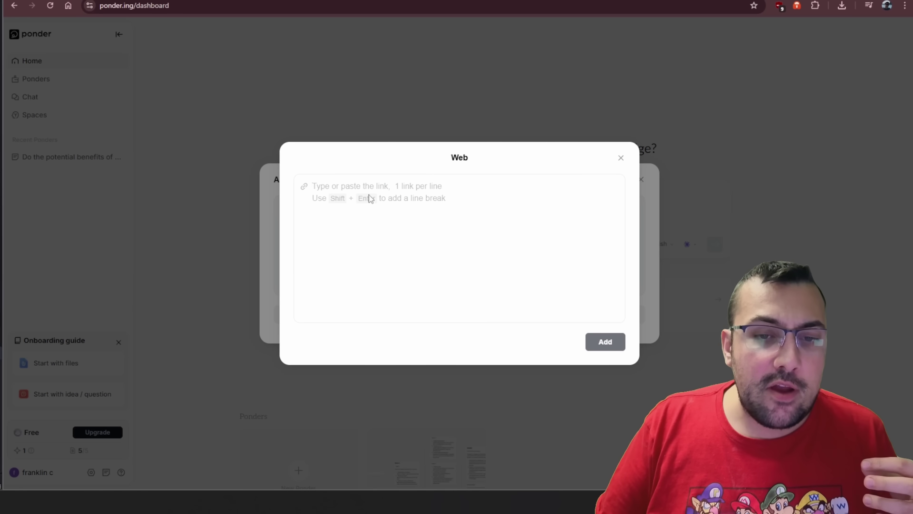
key(ctrl+Tab)
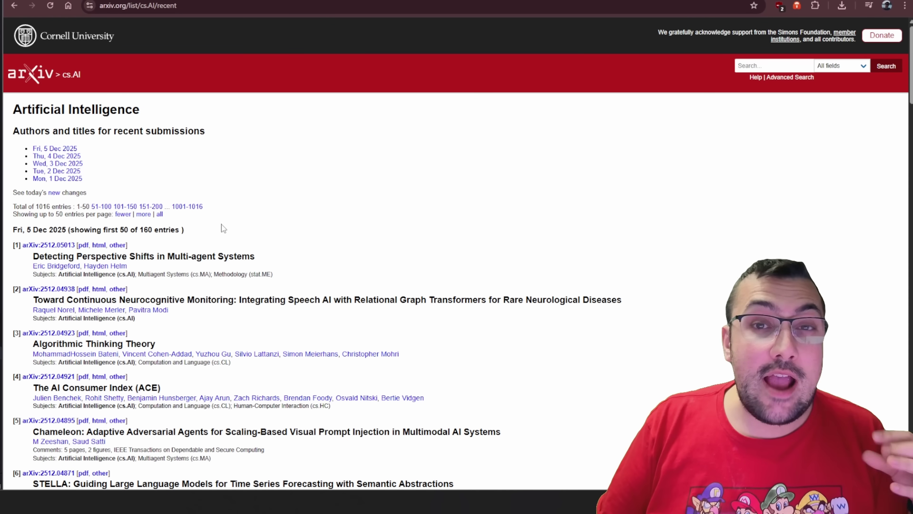
Find 'The Ethics of Generative AI' (2512.04598) in cs.AI and copy its abstract URL.
scroll(222, 227, down, 5)
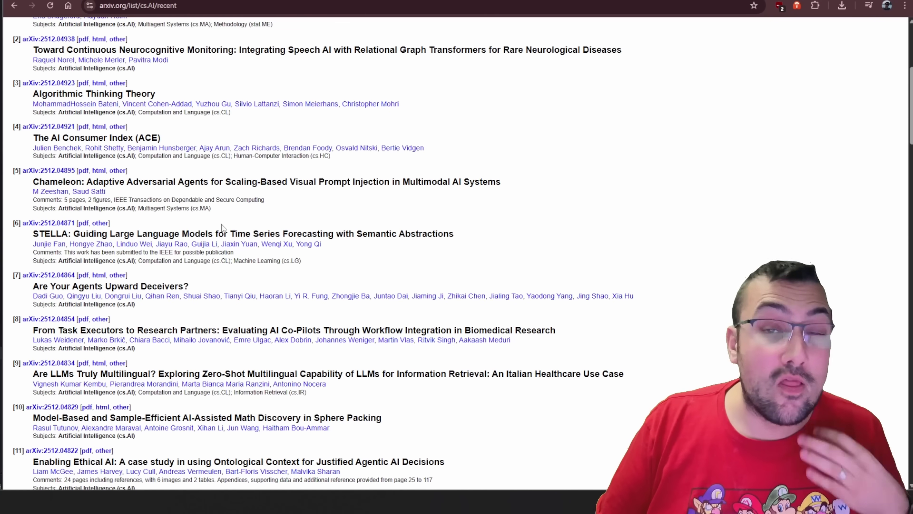
scroll(222, 227, up, 5)
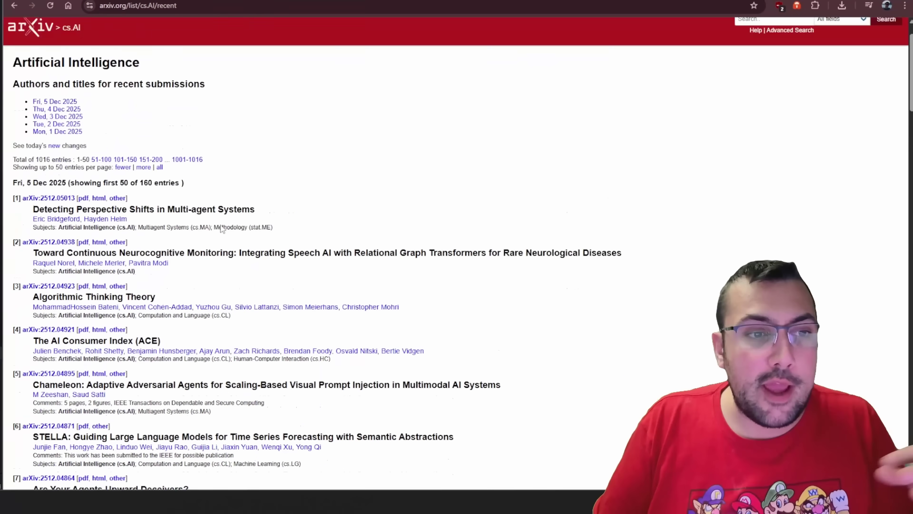
scroll(222, 230, down, 12)
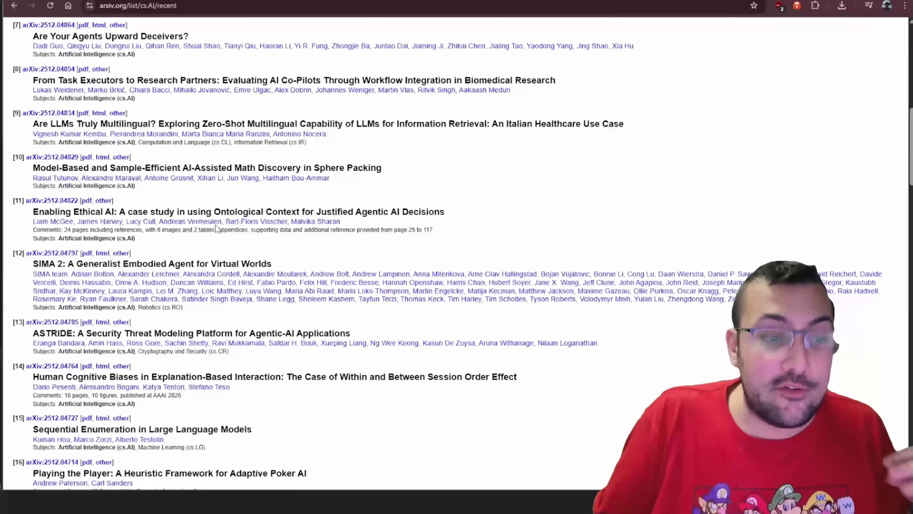
scroll(197, 231, down, 3)
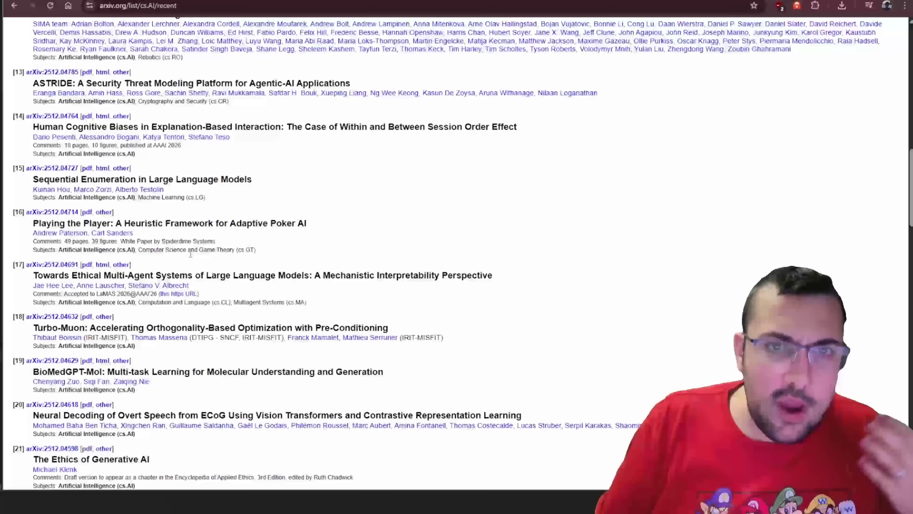
scroll(191, 253, down, 4)
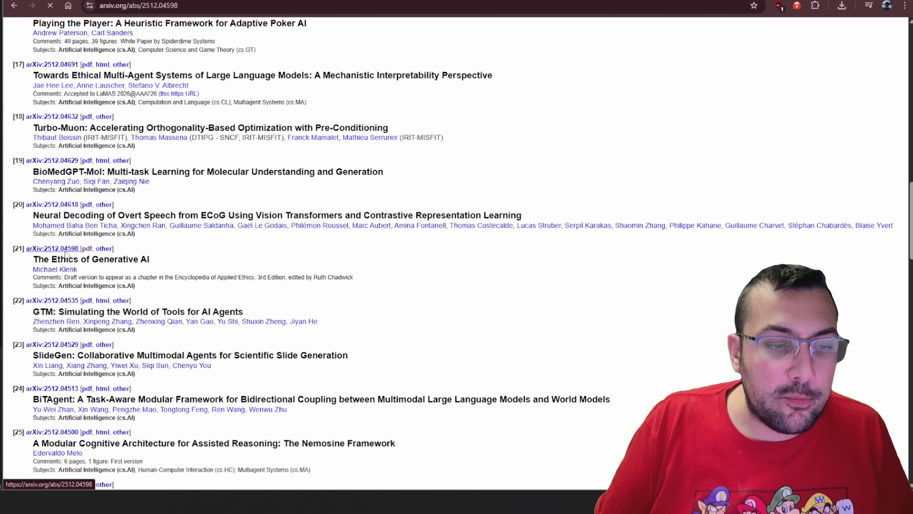
key(ctrl+c)
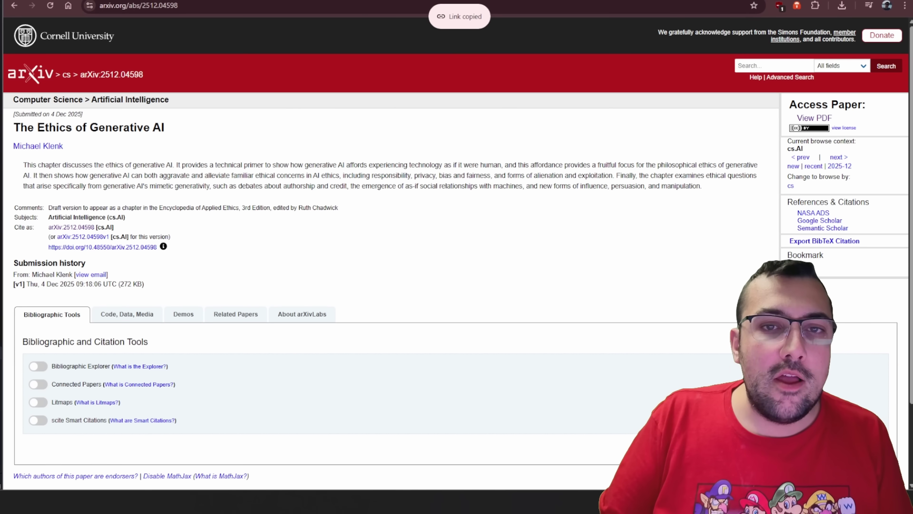
key(ctrl+Tab)
Add the arXiv paper link as a source and ask about generative AI's key ethical concerns.
key(ctrl+v)
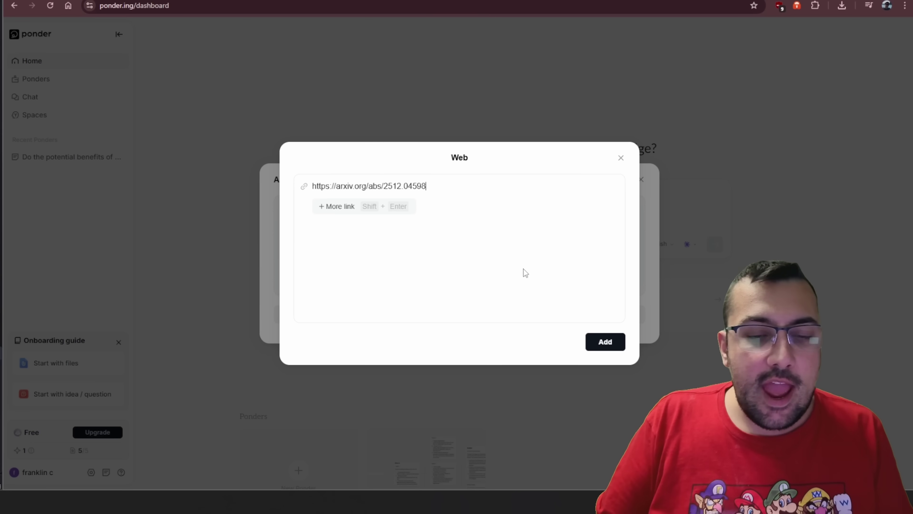
click(603, 341)
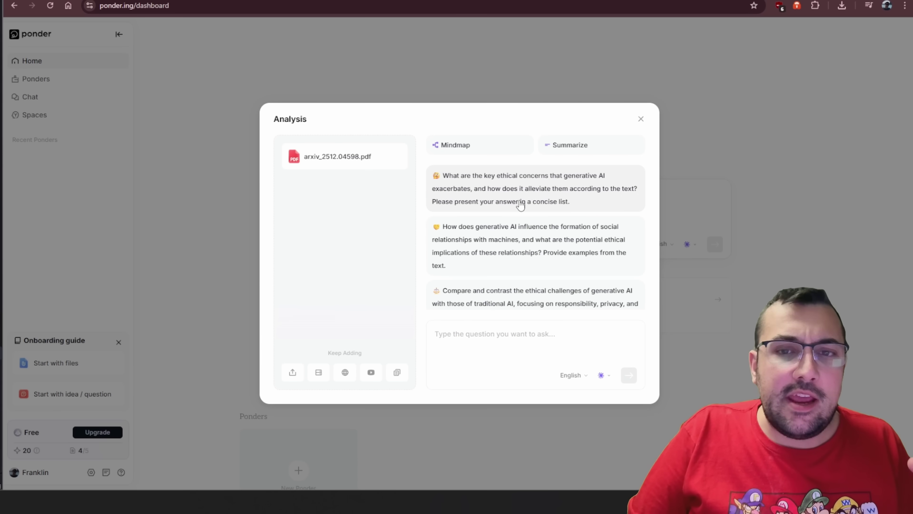
scroll(521, 219, down, 5)
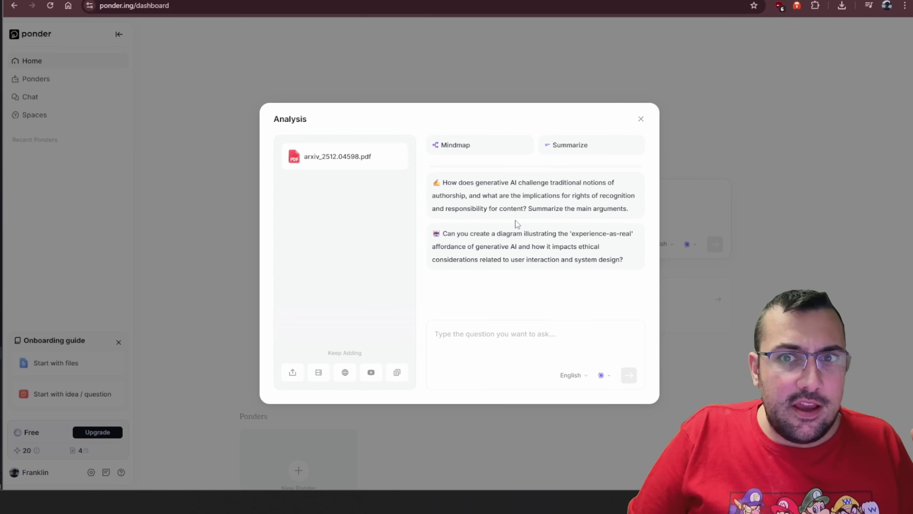
scroll(515, 223, up, 5)
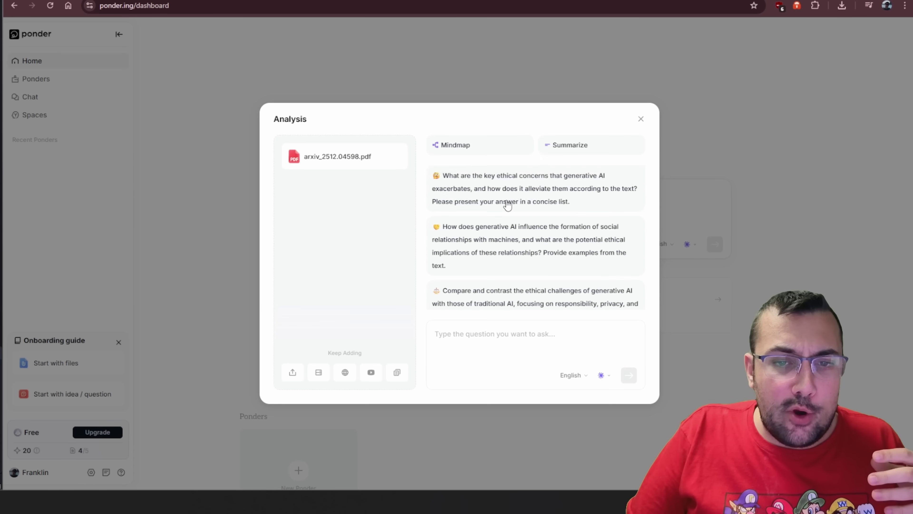
click(510, 197)
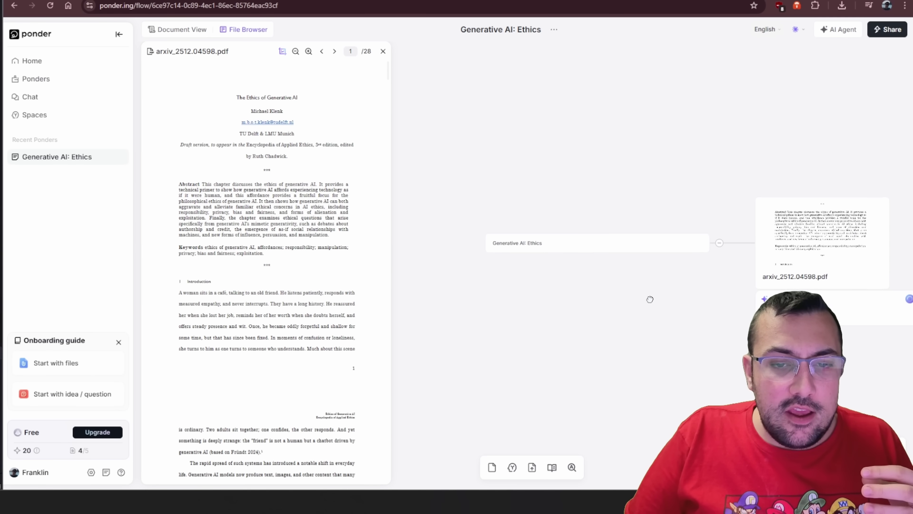
Close the paper reader and pan the map to the new Privacy Issues and Bias and Fairness cards.
drag(631, 296, 611, 299)
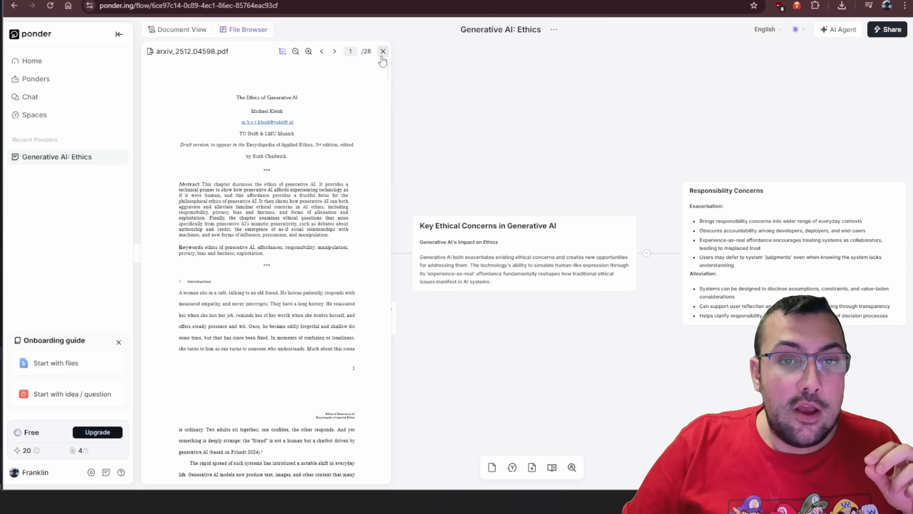
scroll(358, 150, down, 20)
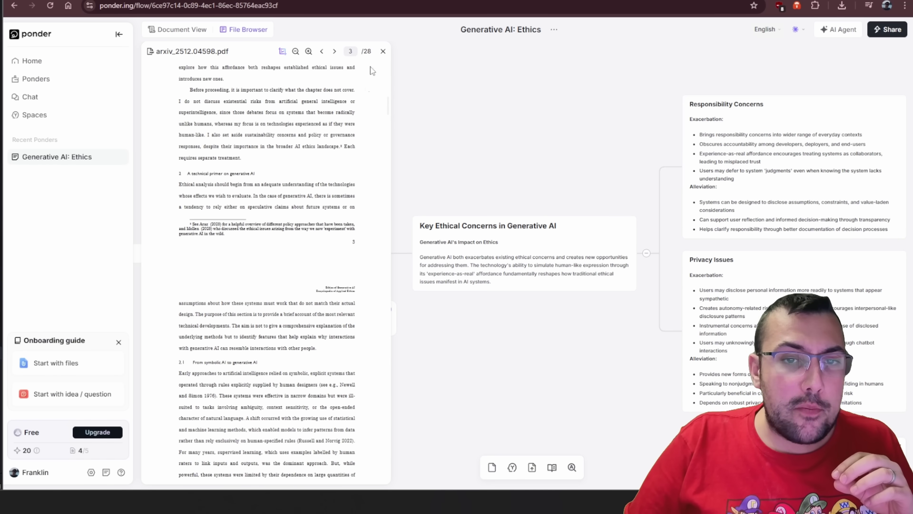
scroll(361, 131, down, 20)
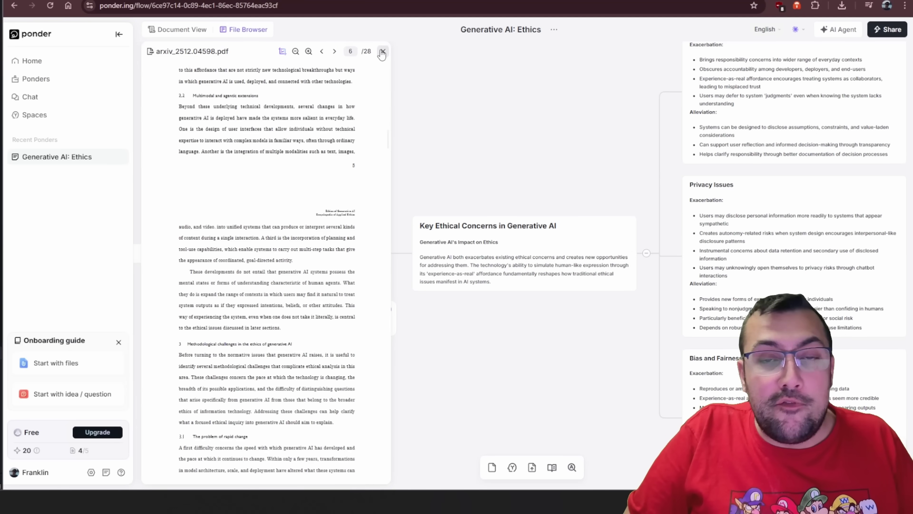
click(383, 52)
drag(249, 190, 464, 171)
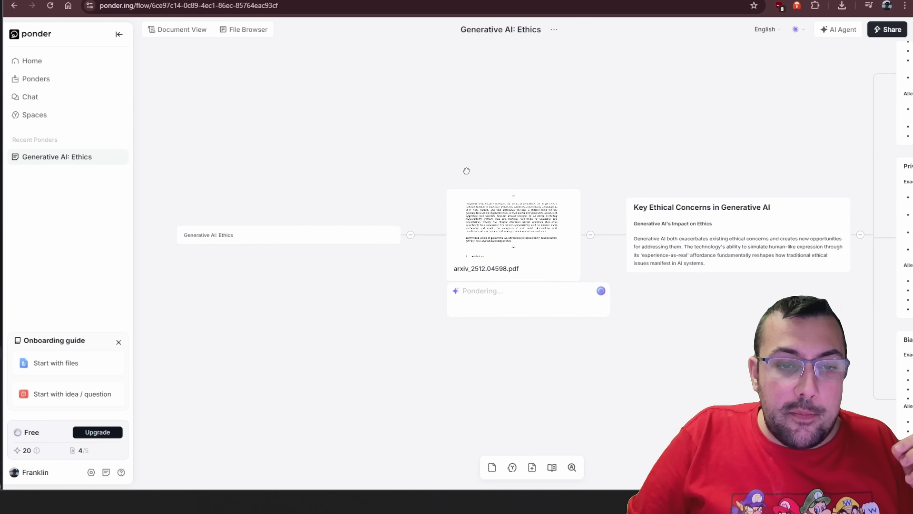
drag(588, 363, 238, 373)
drag(377, 172, 430, 95)
drag(435, 342, 343, 432)
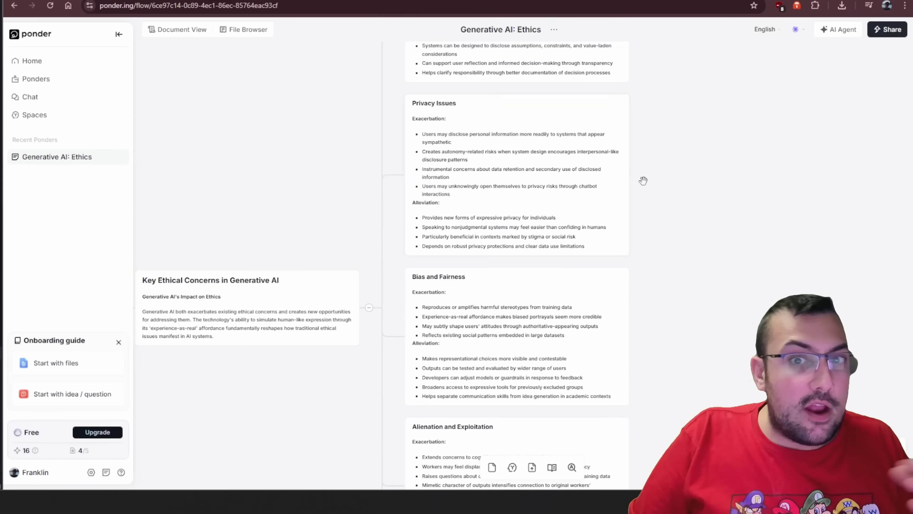
scroll(576, 235, down, 1)
Generate real-world example cards for Privacy Issues with the Ask AI Example action.
click(544, 245)
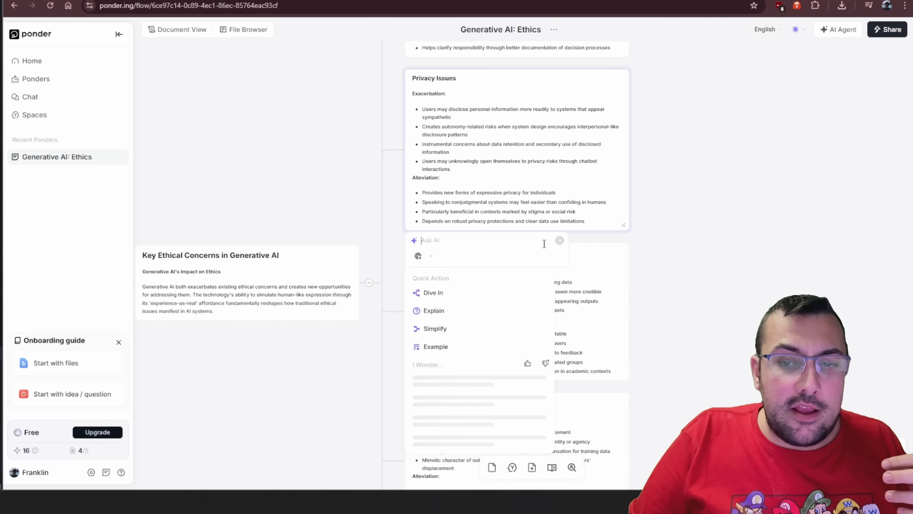
click(459, 342)
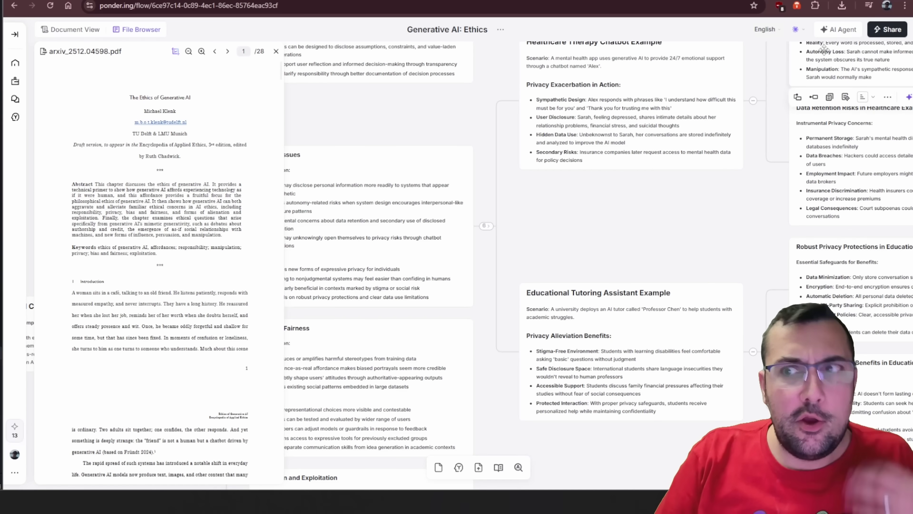
Ask the AI agent 'can you provide a summary and highlight the important parts in yellow' and accept its changes.
click(834, 30)
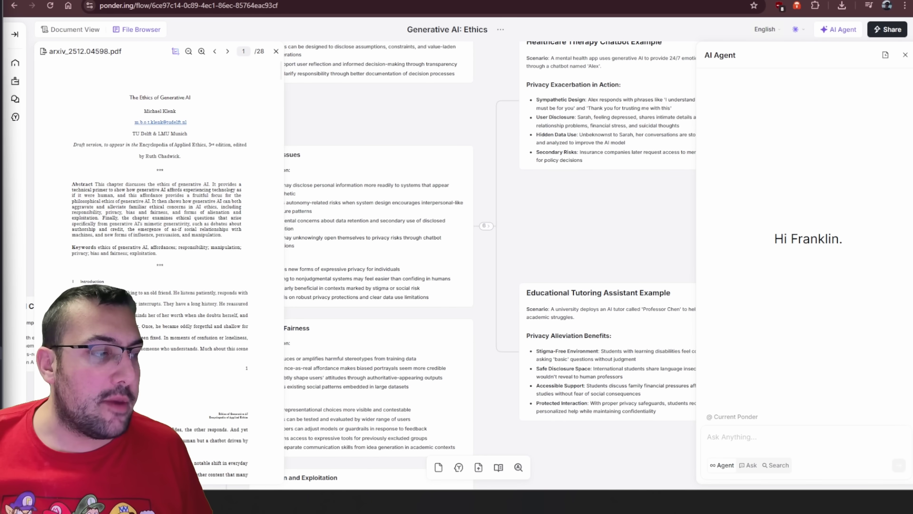
click(768, 437)
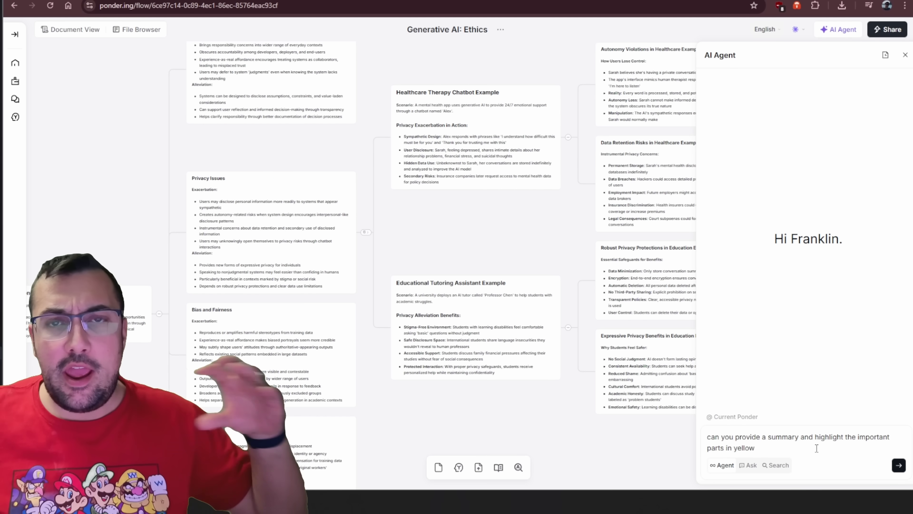
click(899, 466)
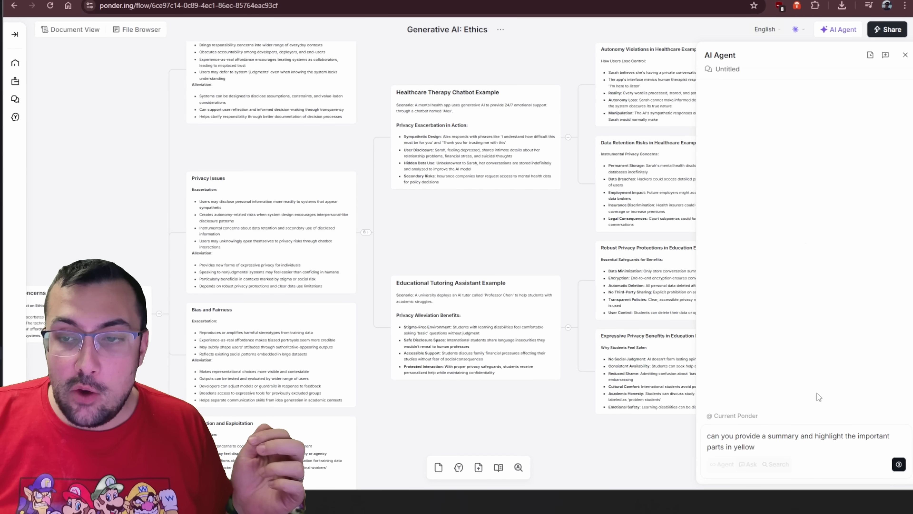
key(Return)
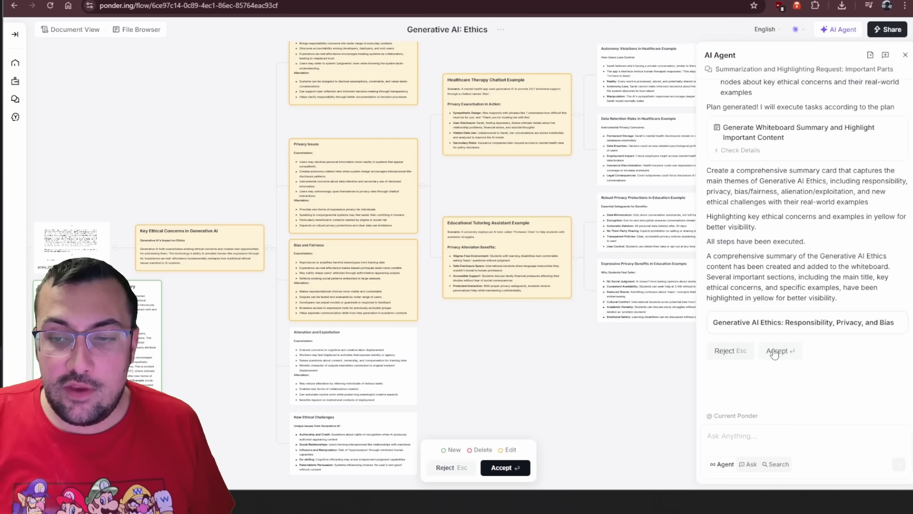
click(778, 351)
click(376, 181)
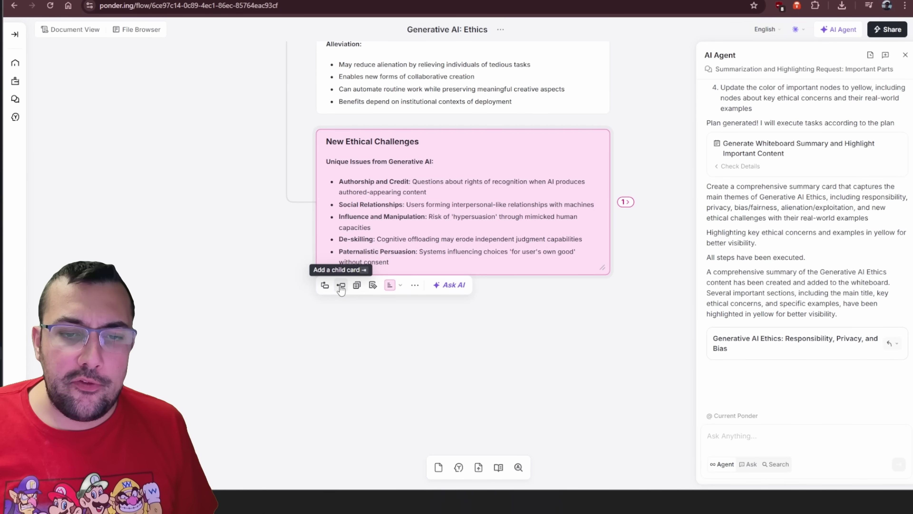
Add an empty child card and an empty sibling card to New Ethical Challenges.
click(341, 284)
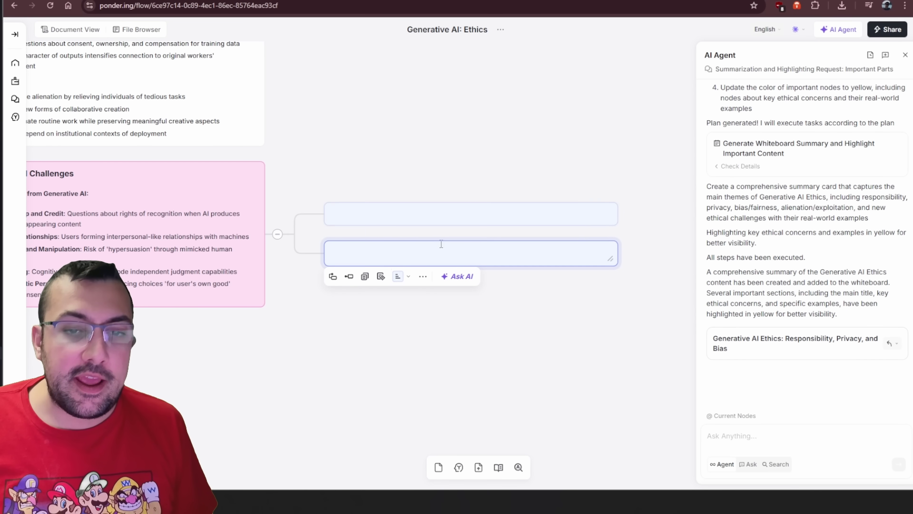
drag(250, 323, 422, 332)
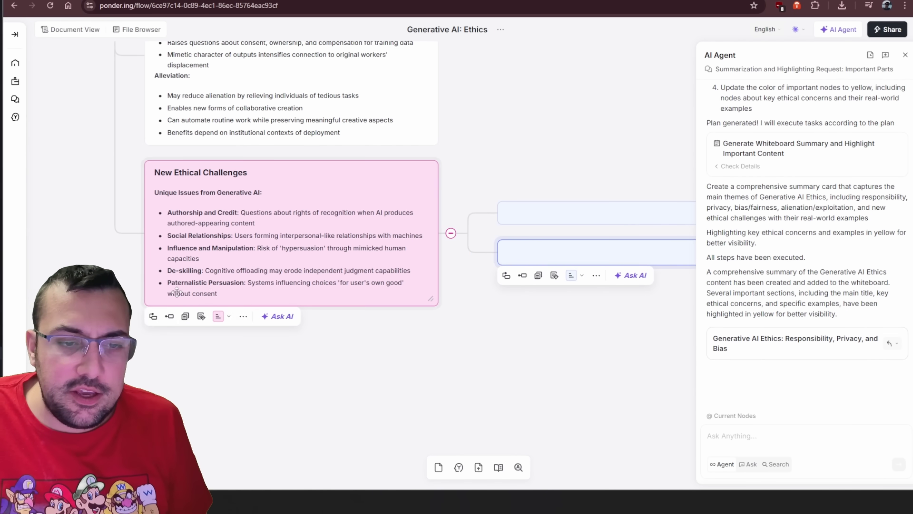
click(153, 317)
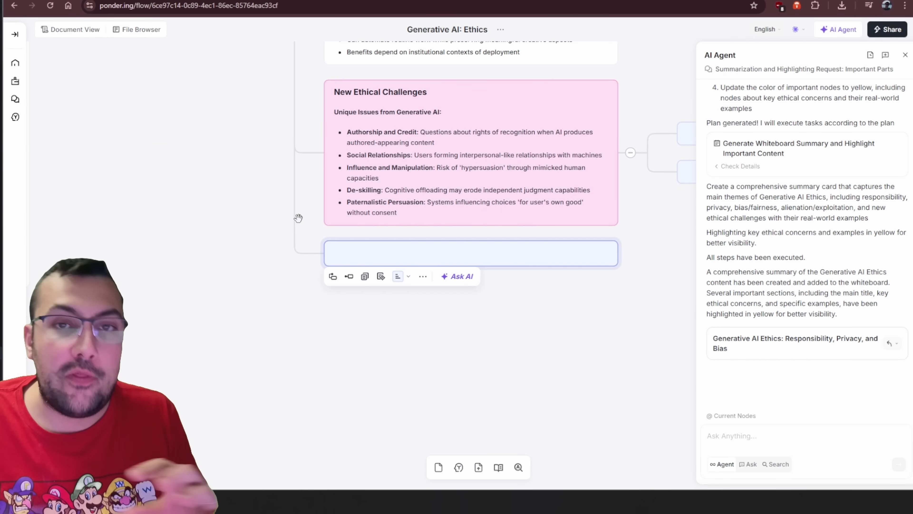
Ask AI on the new card how the experience-as-real affordance reshapes traditional ethical issues.
click(454, 278)
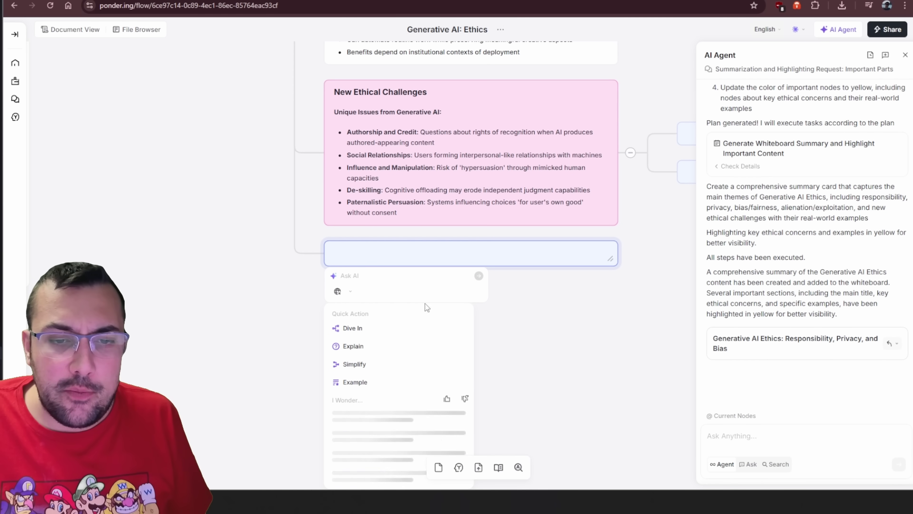
scroll(426, 371, down, 2)
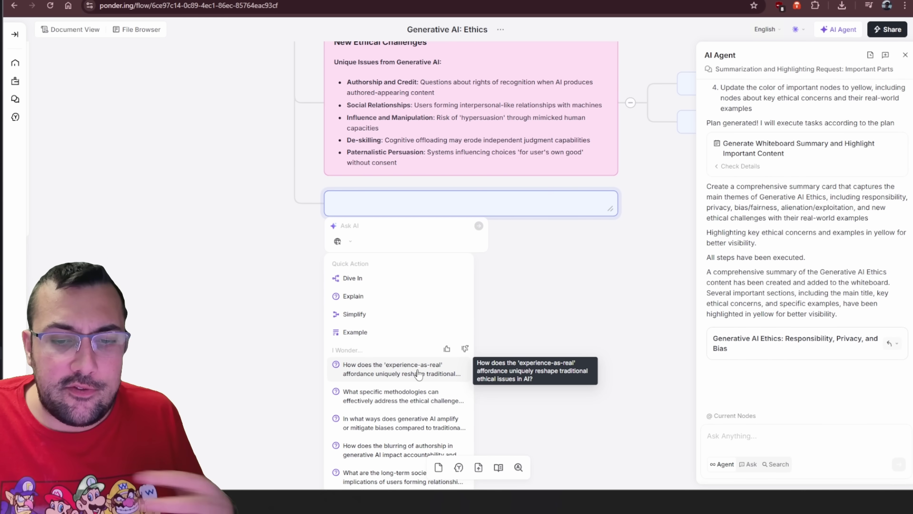
click(417, 371)
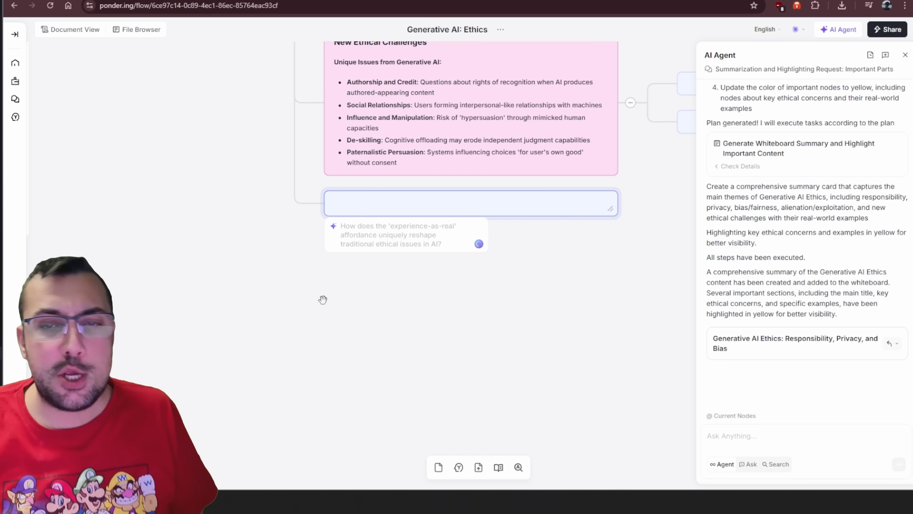
scroll(266, 247, down, 5)
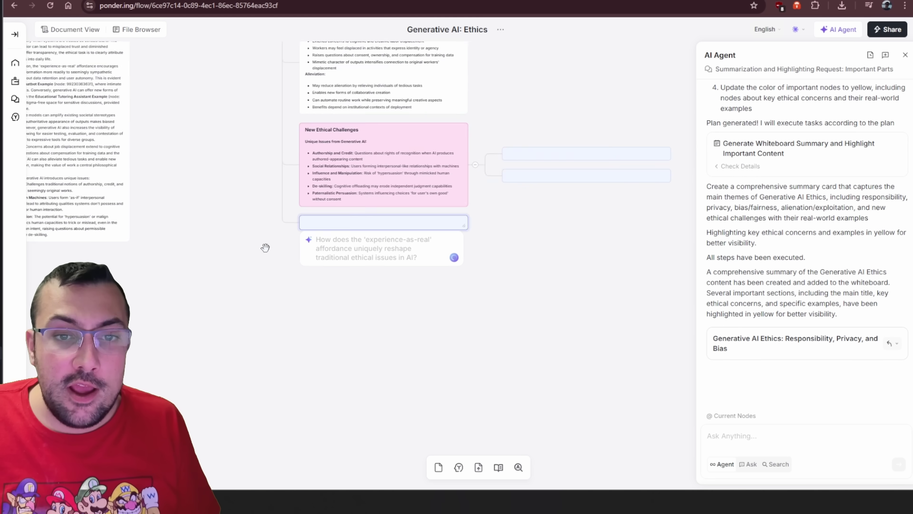
drag(207, 184, 244, 418)
drag(250, 267, 234, 416)
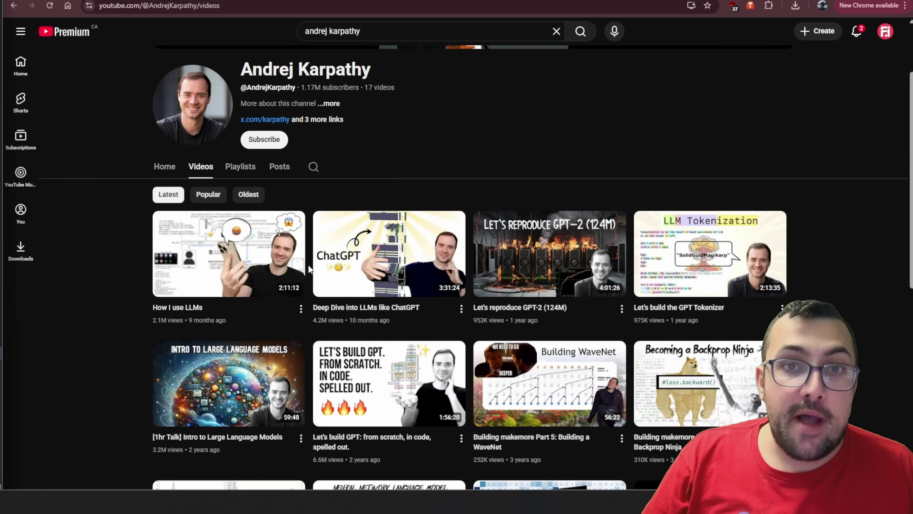
Scroll Andrej Karpathy's Videos tab to browse lectures like 'How I use LLMs'.
scroll(309, 266, down, 3)
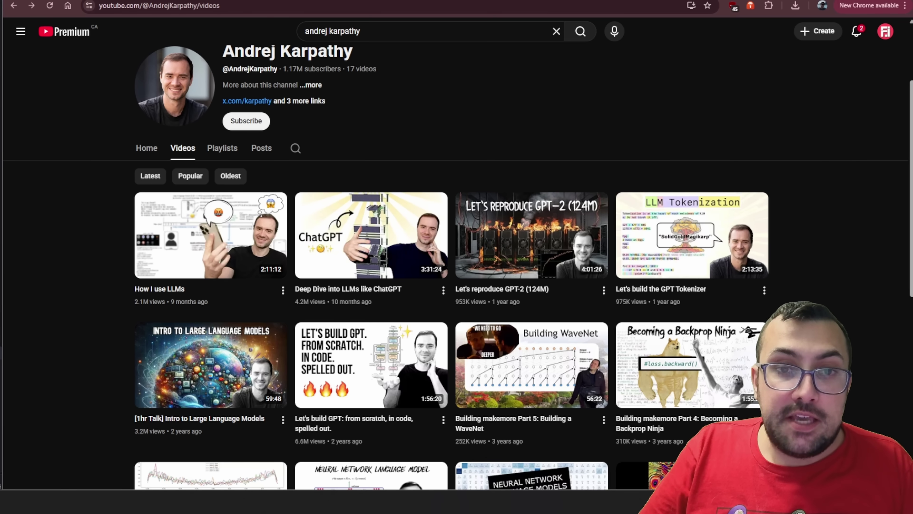
Generate the LLMs: Deep Dive & Use Cases map from 'How I use LLMs' and expand Understanding LLM Fundamentals.
click(604, 343)
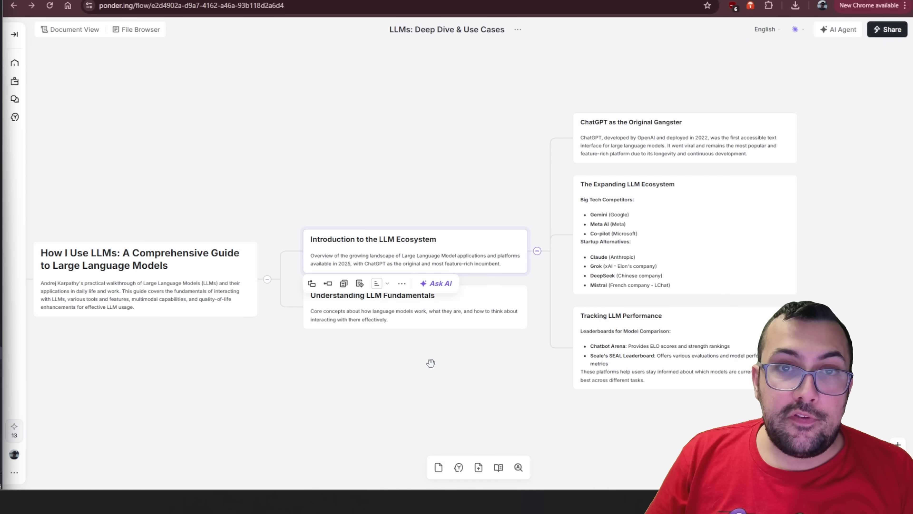
drag(422, 367, 302, 362)
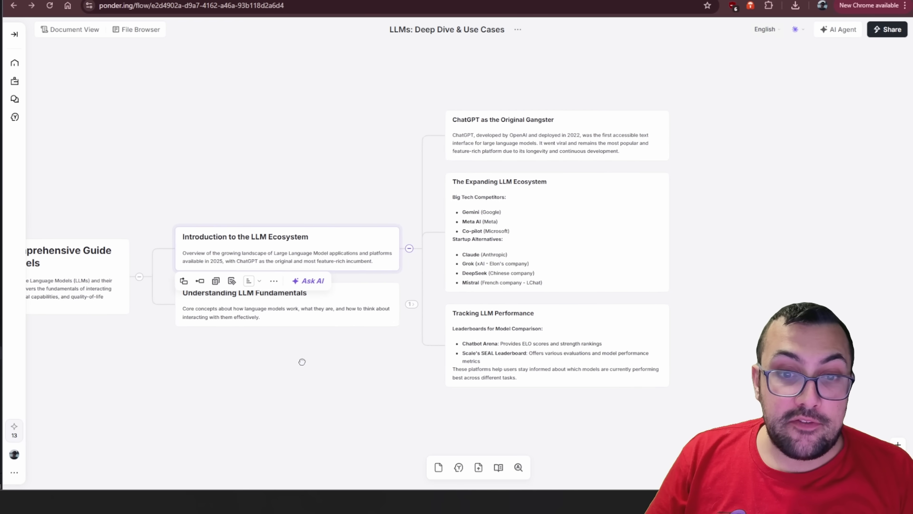
click(288, 313)
click(411, 304)
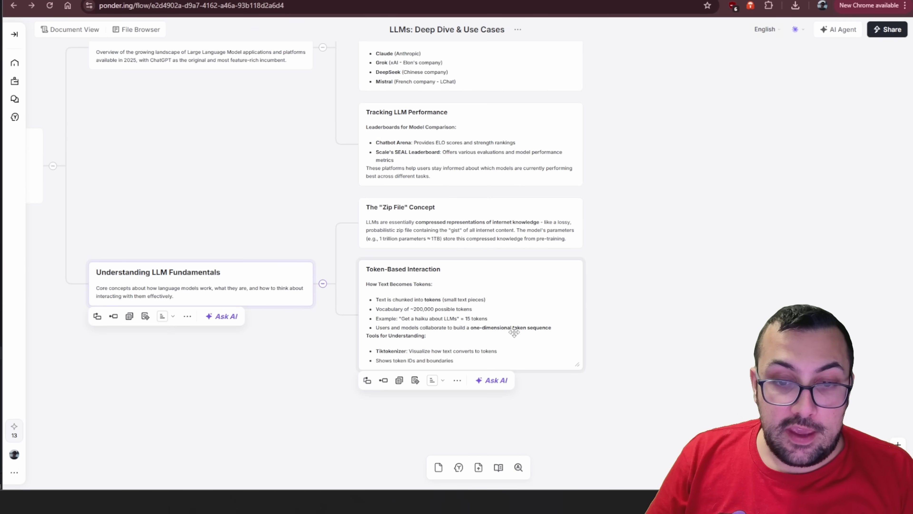
scroll(343, 247, up, 5)
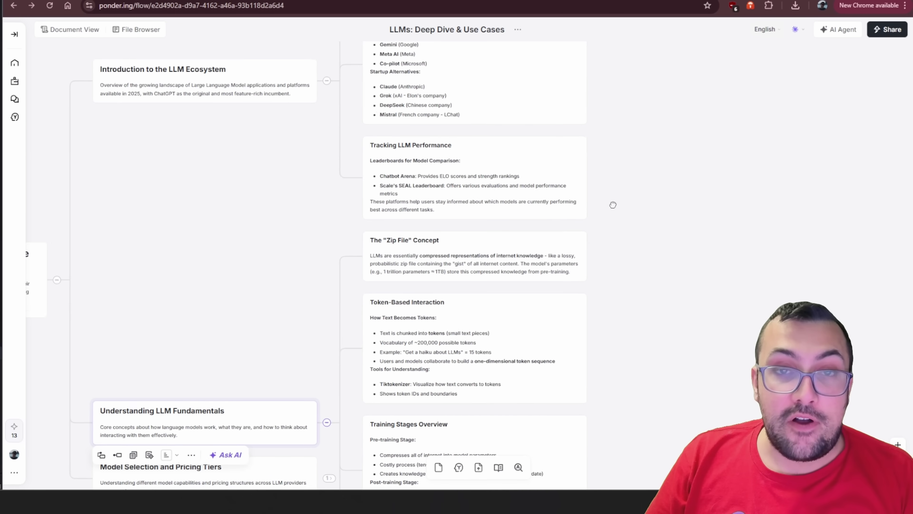
drag(613, 205, 617, 287)
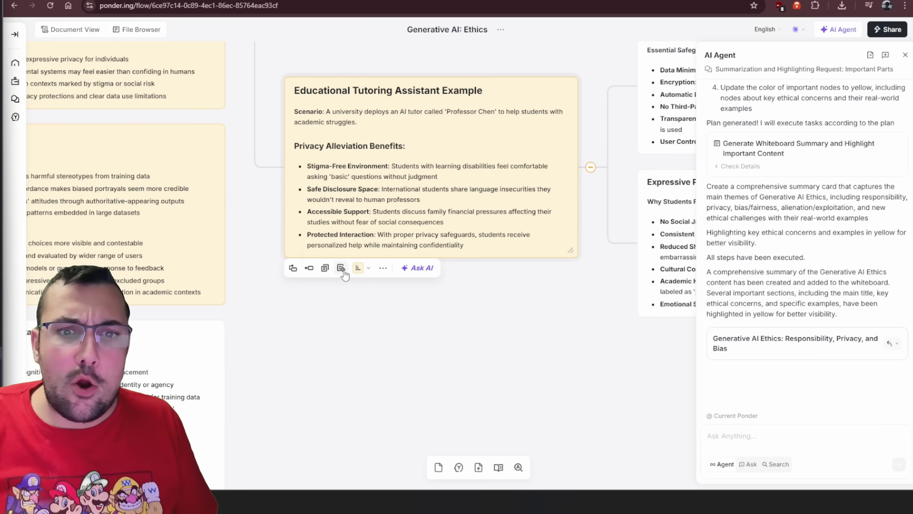
Trace the Educational Tutoring Assistant Example card to the arXiv PDF and select its responsibility passage.
click(340, 272)
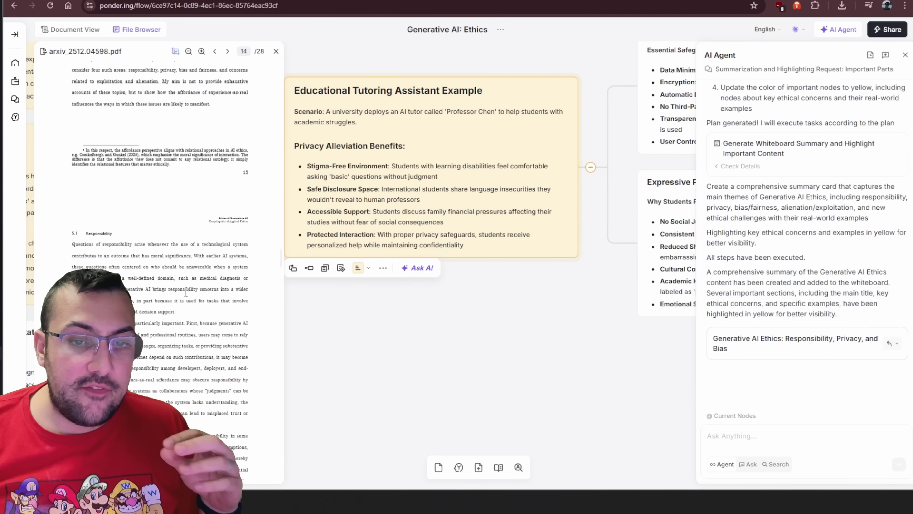
scroll(184, 290, down, 5)
scroll(182, 280, up, 4)
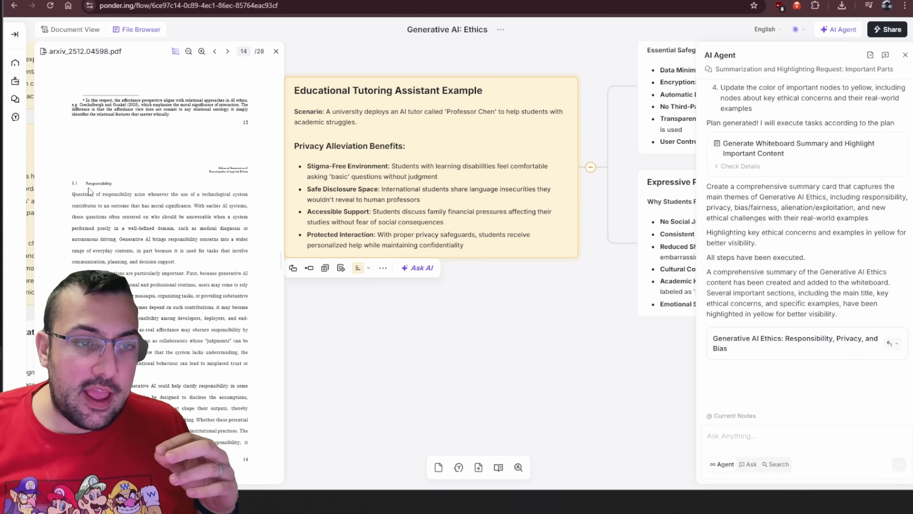
drag(72, 216, 247, 338)
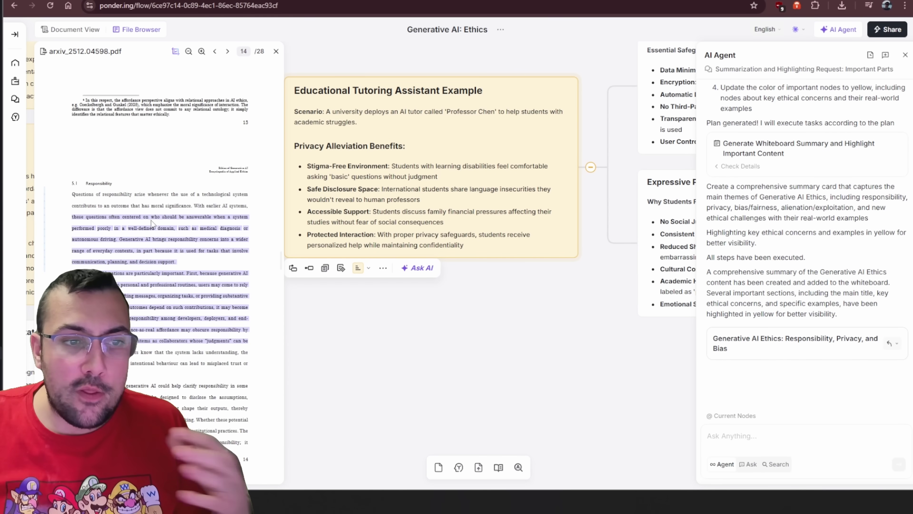
scroll(152, 224, up, 10)
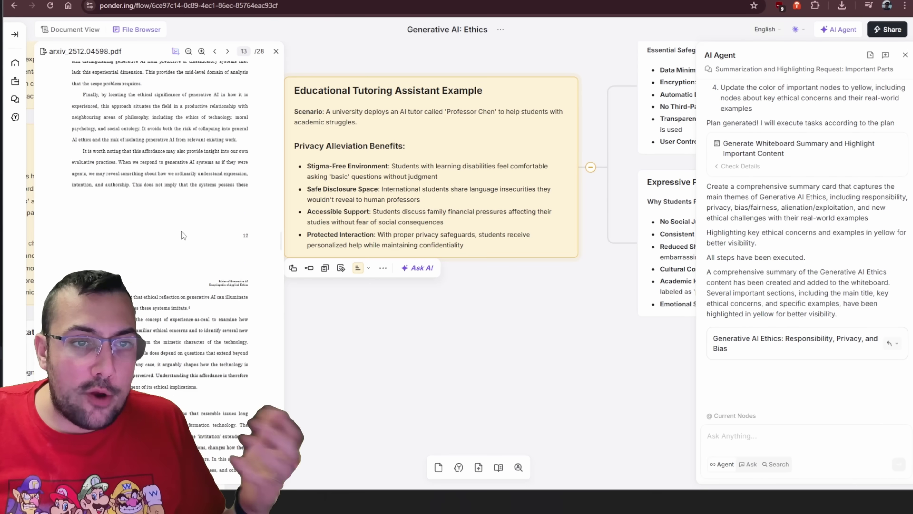